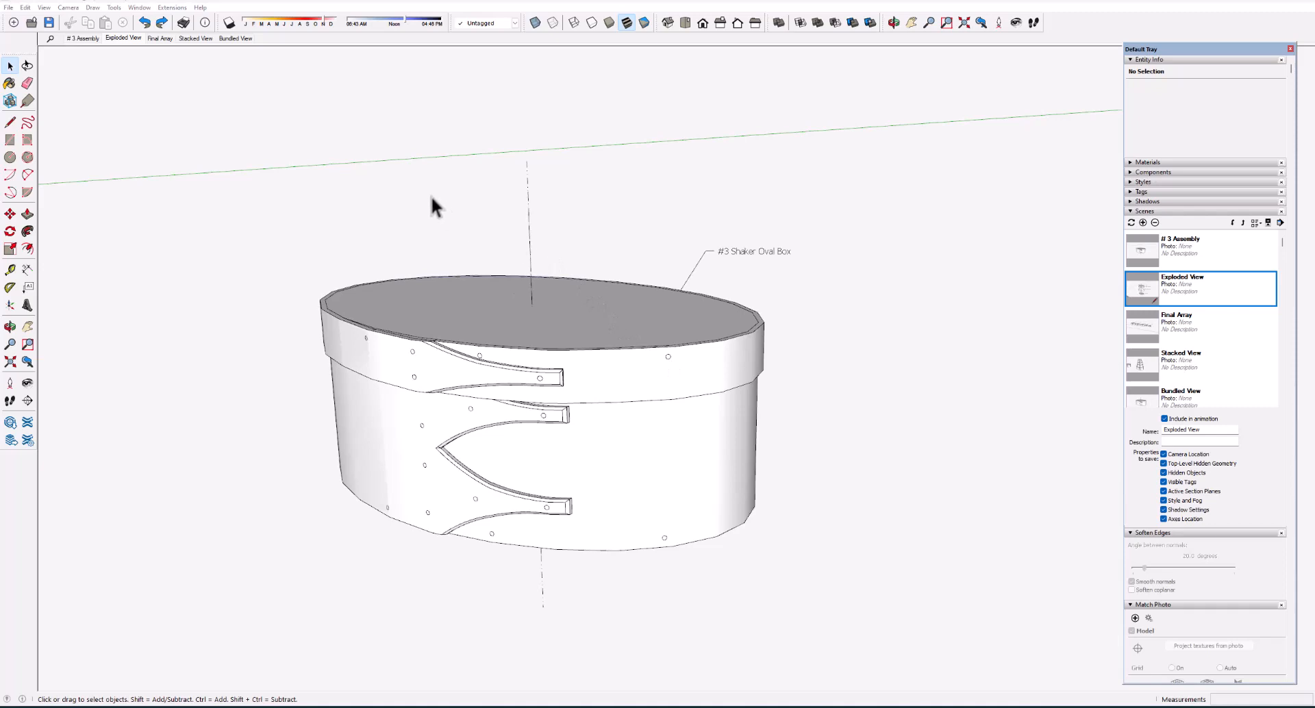
- Review the Final Array, # 3 Assembly and Exploded View scenes to examine the Shaker oval box sizes and parts
click(162, 39)
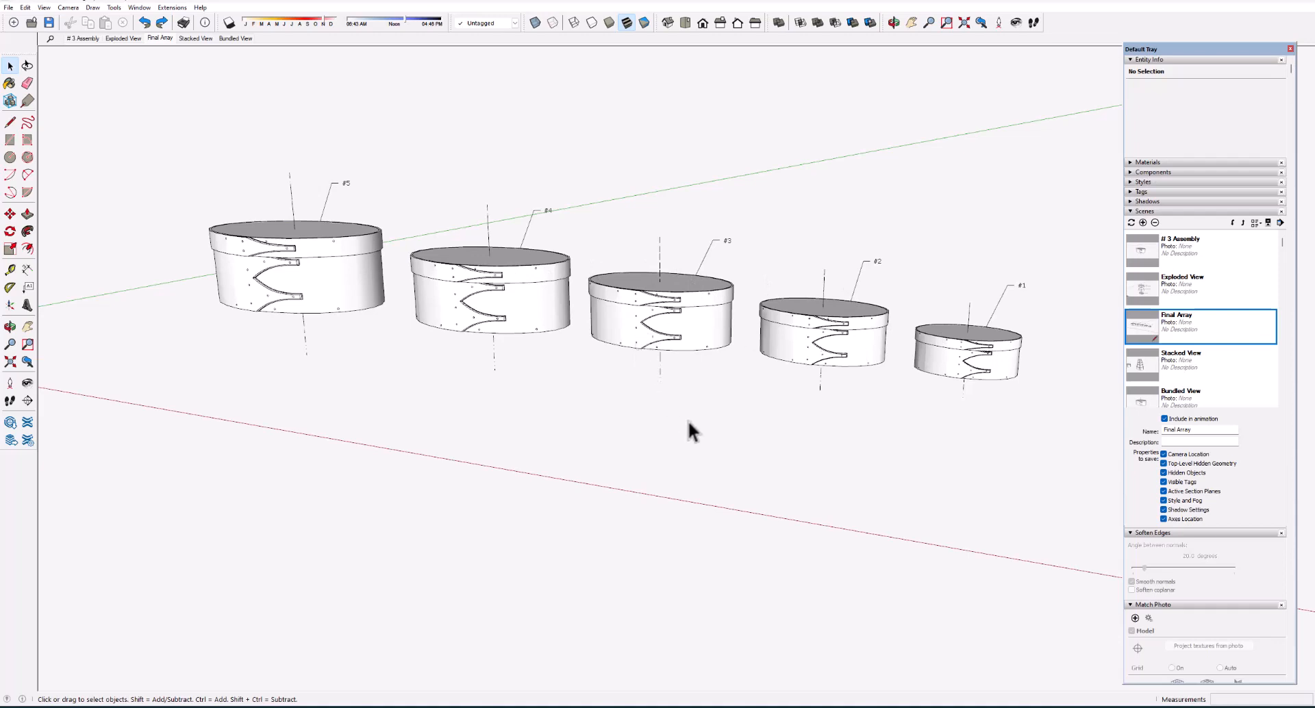
scroll(690, 424, down, 2)
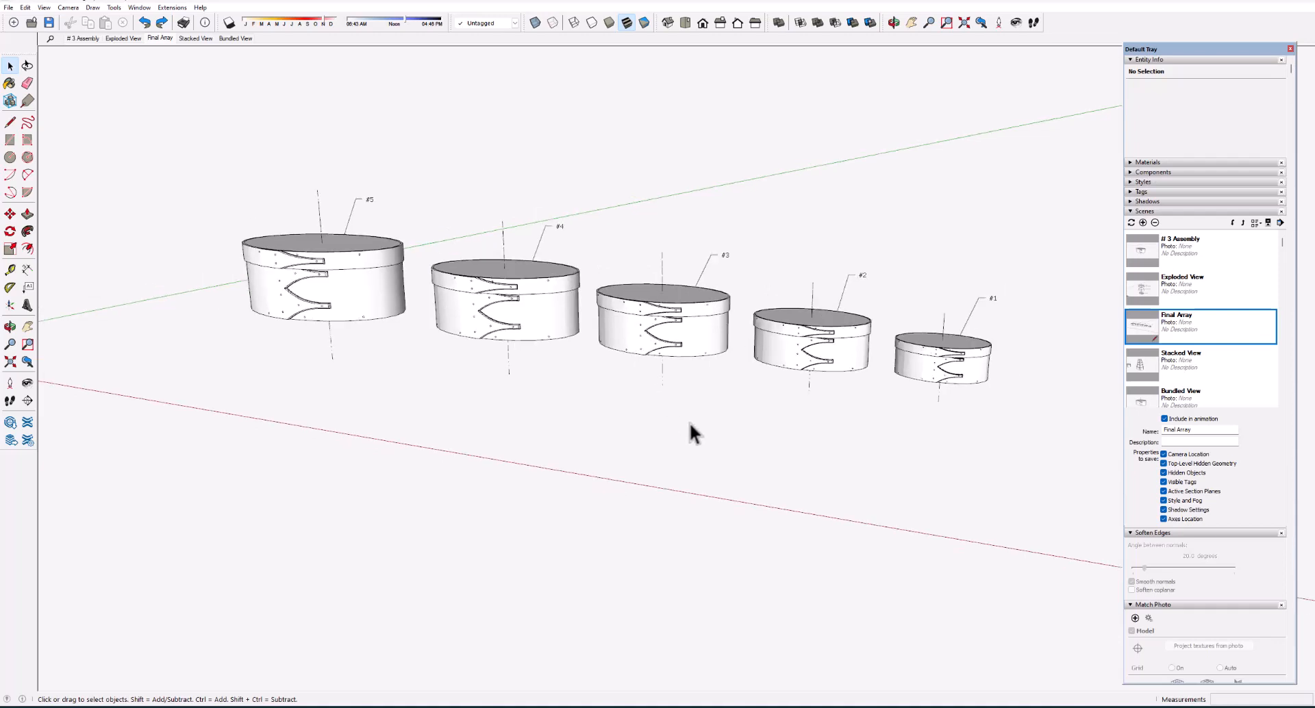
scroll(689, 422, down, 1)
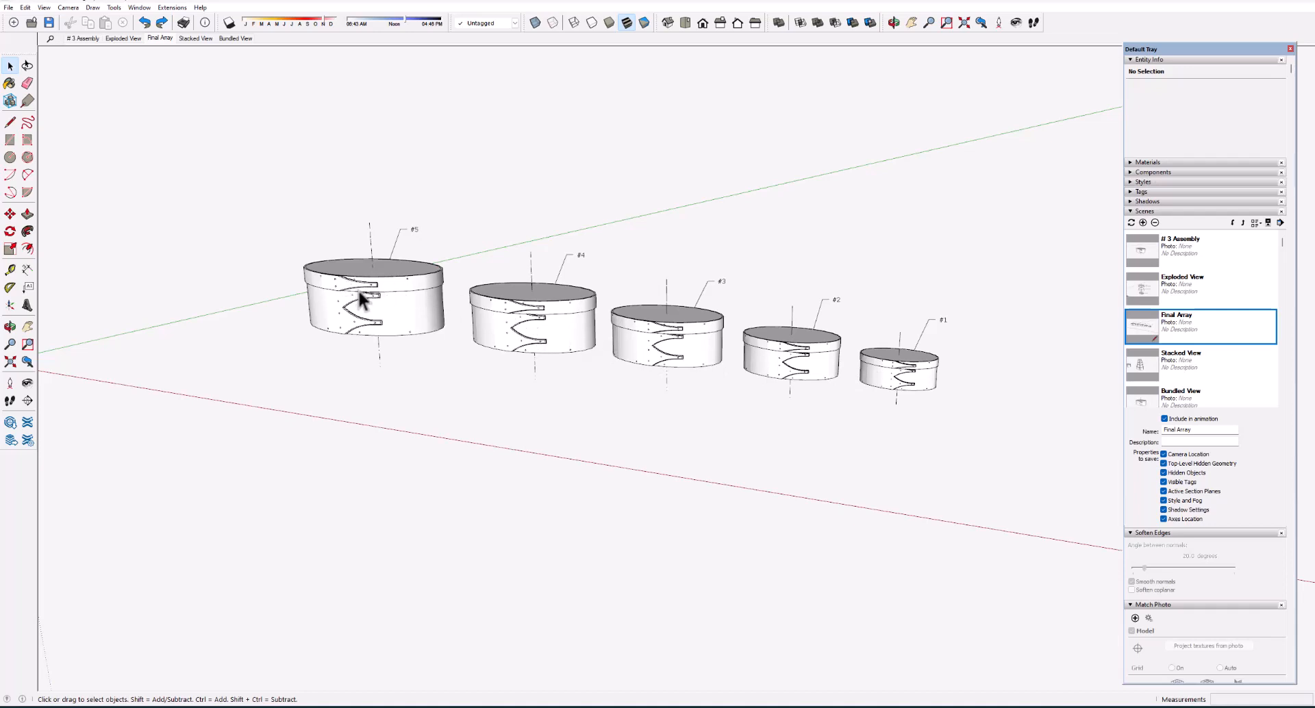
scroll(373, 287, up, 2)
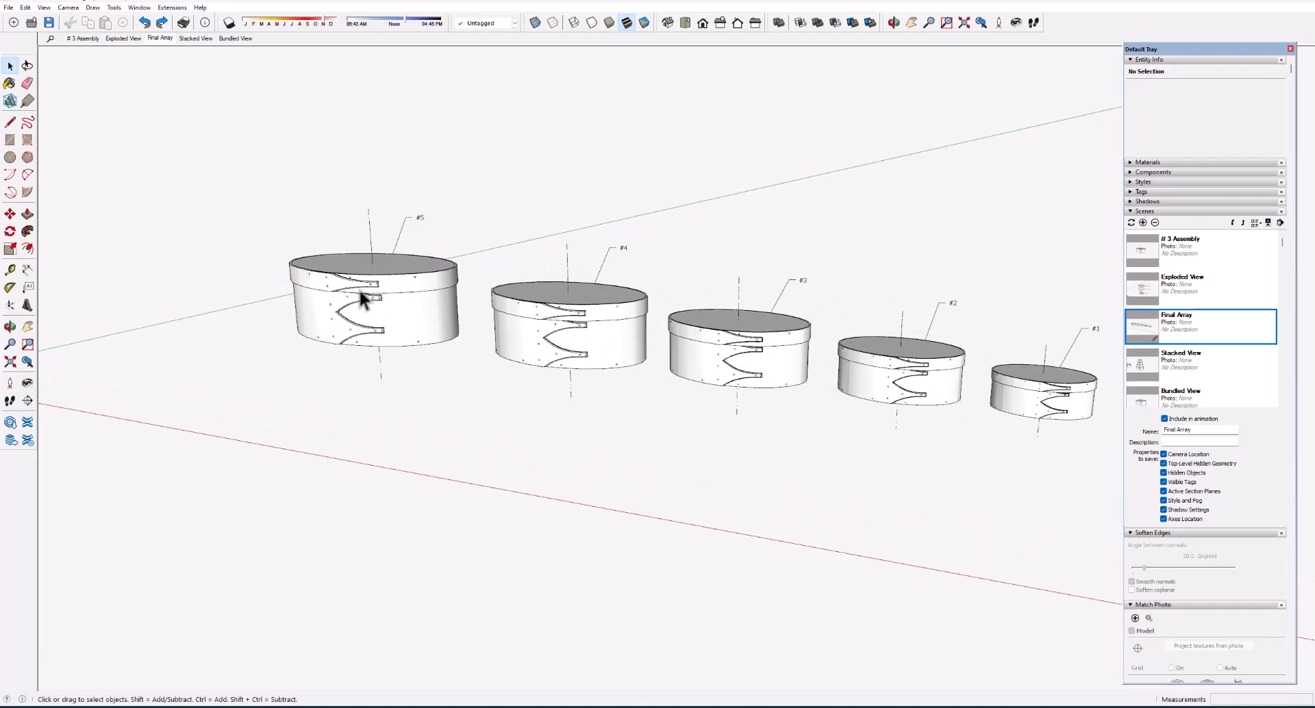
scroll(292, 276, down, 1)
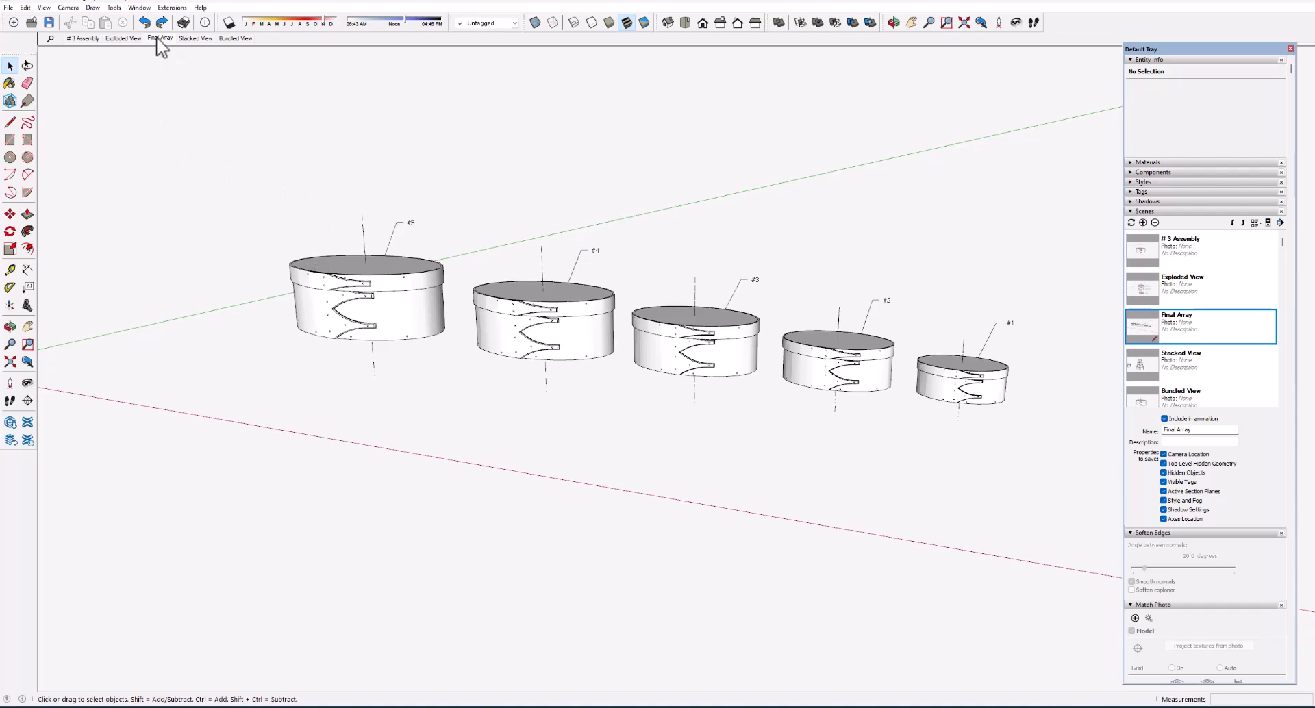
click(89, 39)
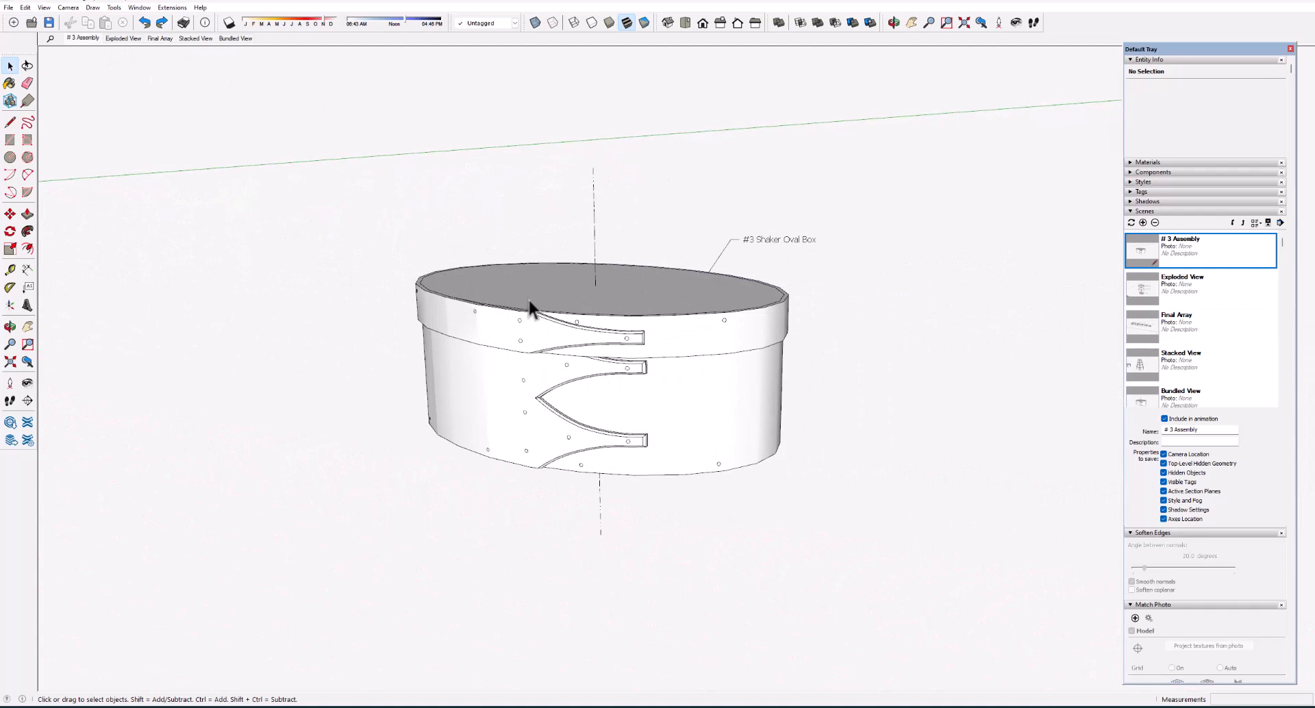
scroll(759, 330, up, 1)
scroll(759, 331, up, 1)
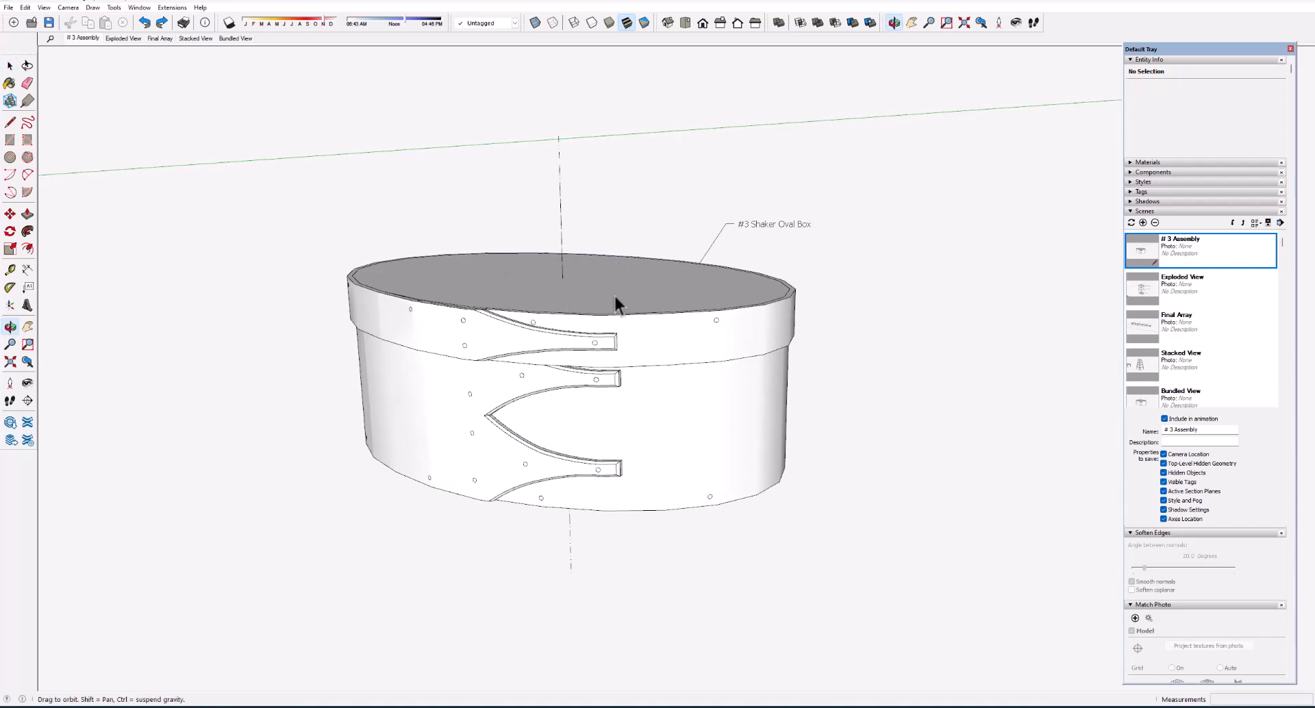
middle_drag(616, 297, 607, 323)
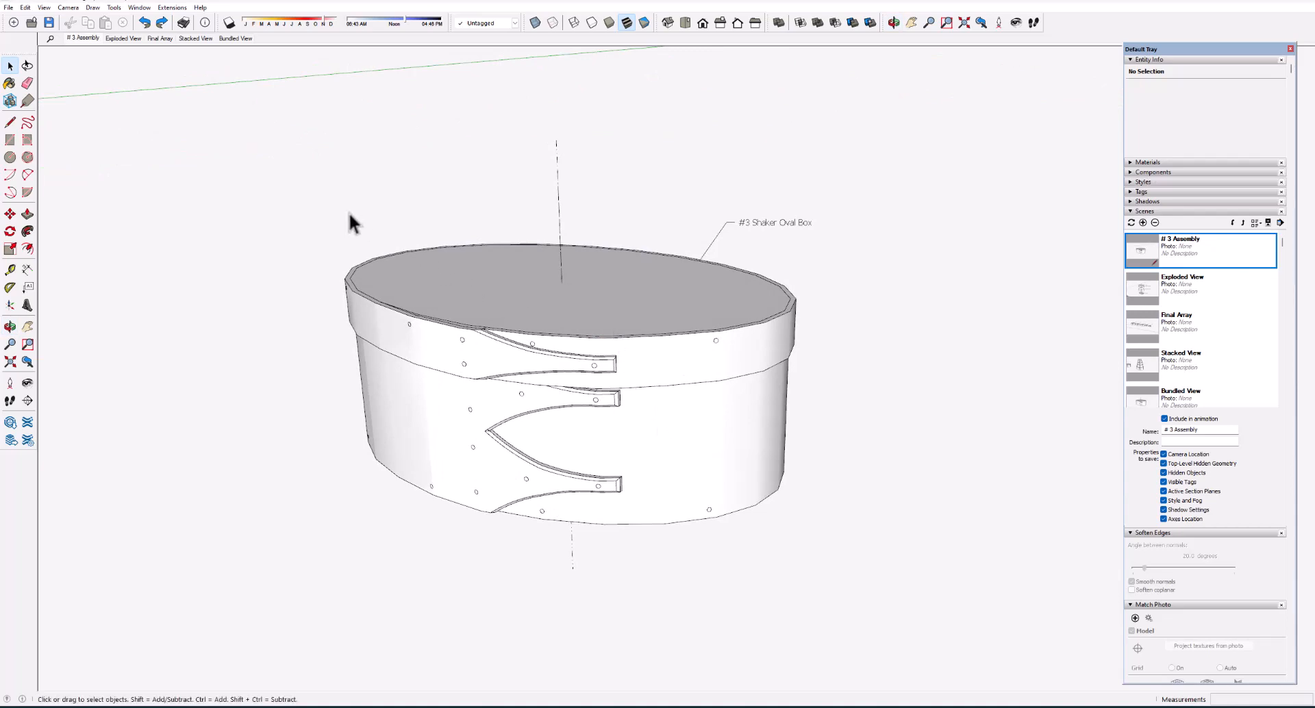
click(127, 39)
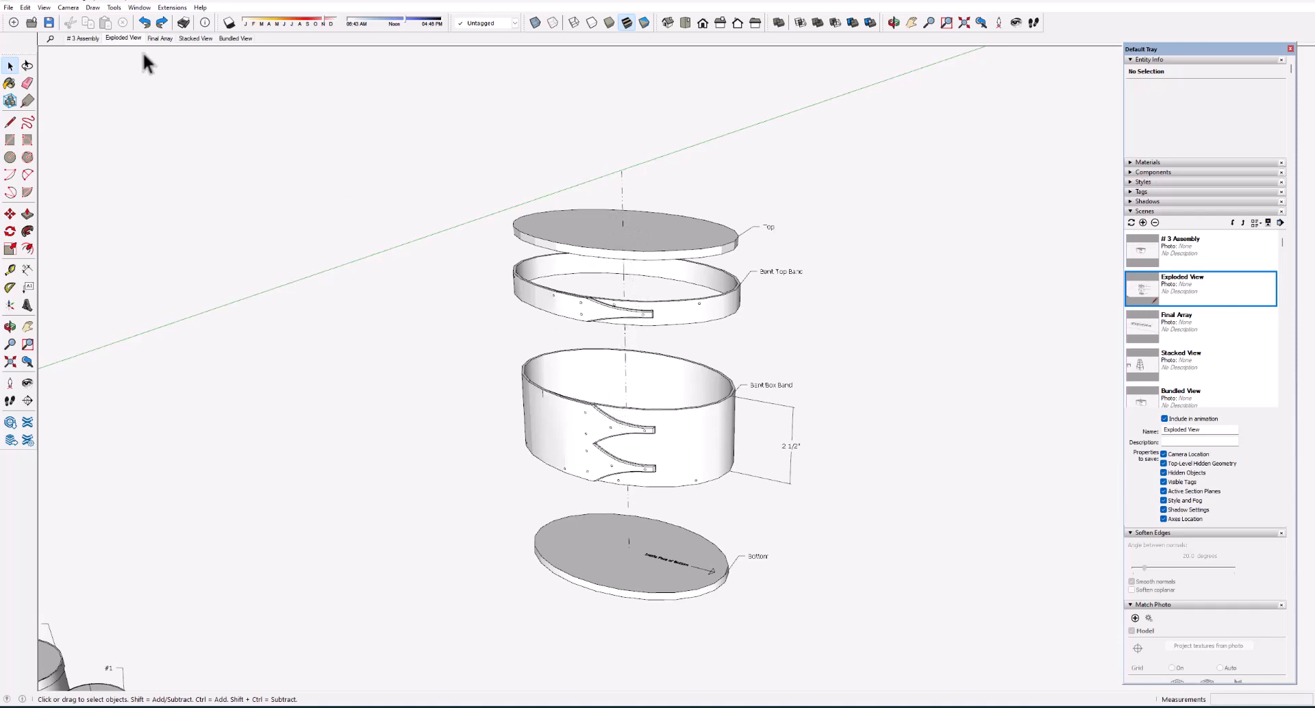
- From the # 3 Assembly scene, copy the #3 Shaker oval box along the red axis, about 15 7/16" away
click(82, 39)
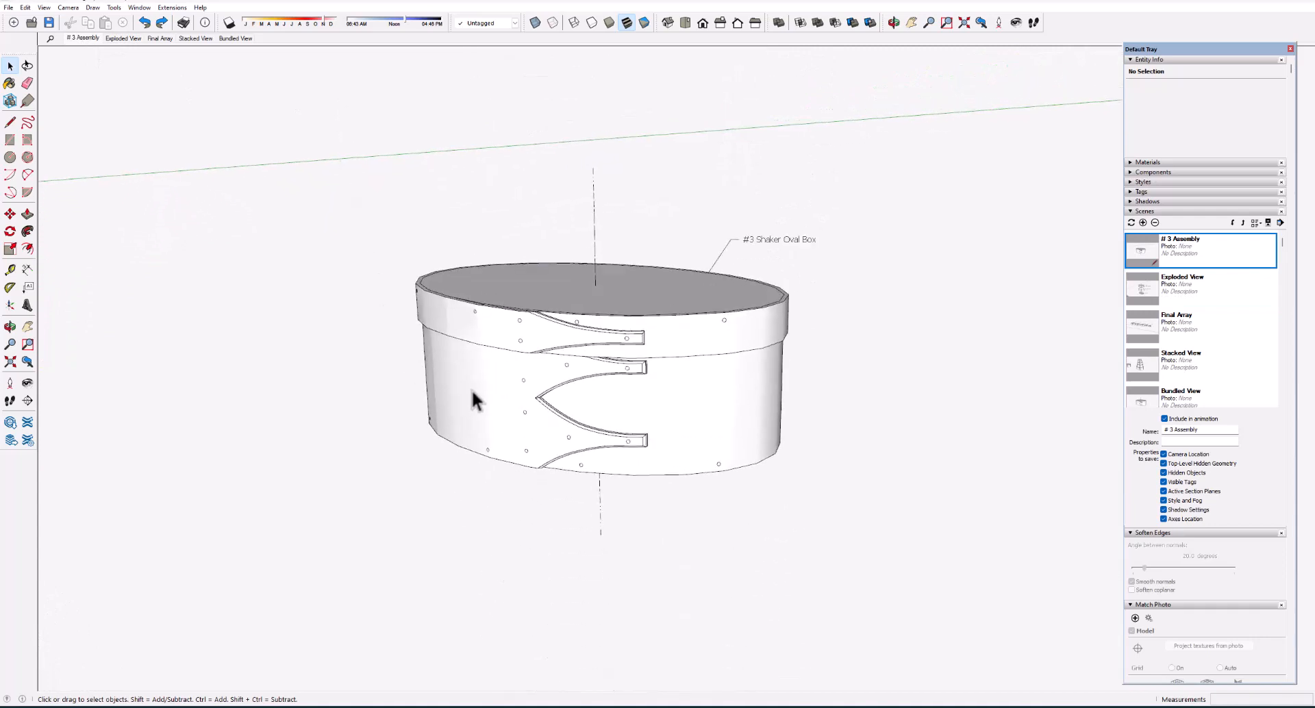
scroll(463, 389, down, 4)
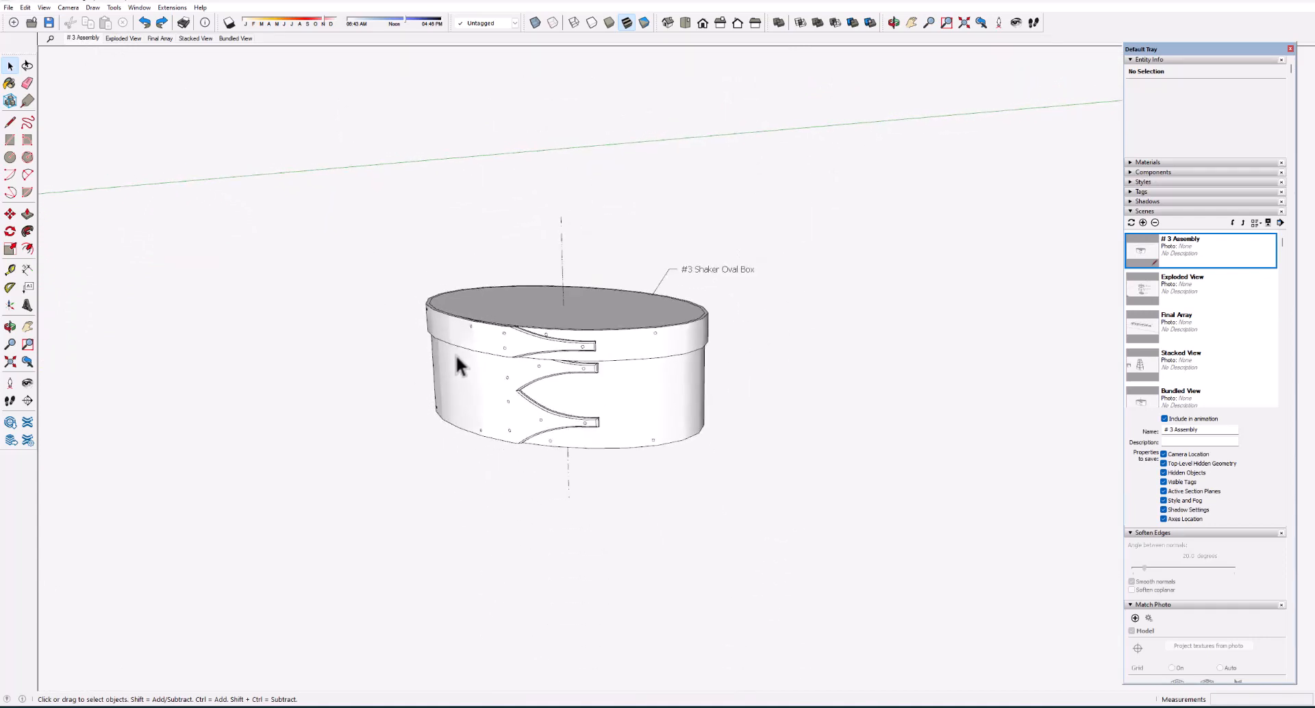
scroll(454, 354, down, 2)
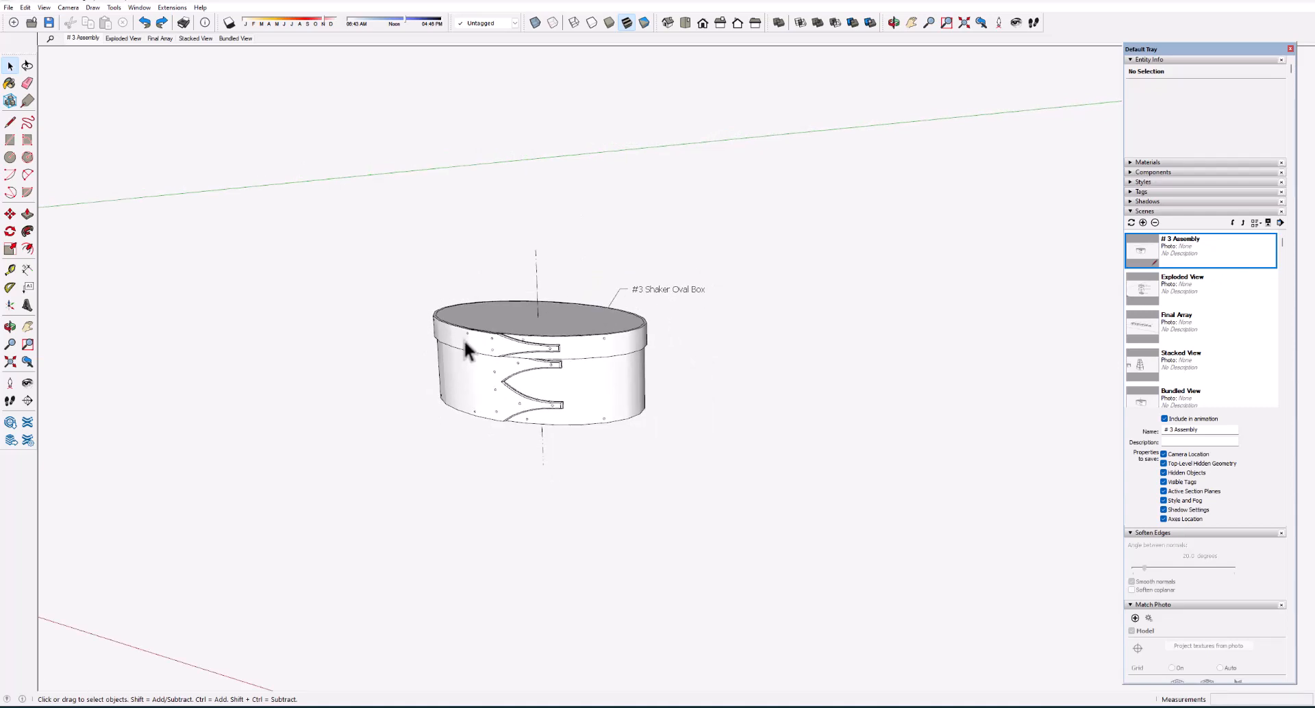
scroll(463, 339, down, 5)
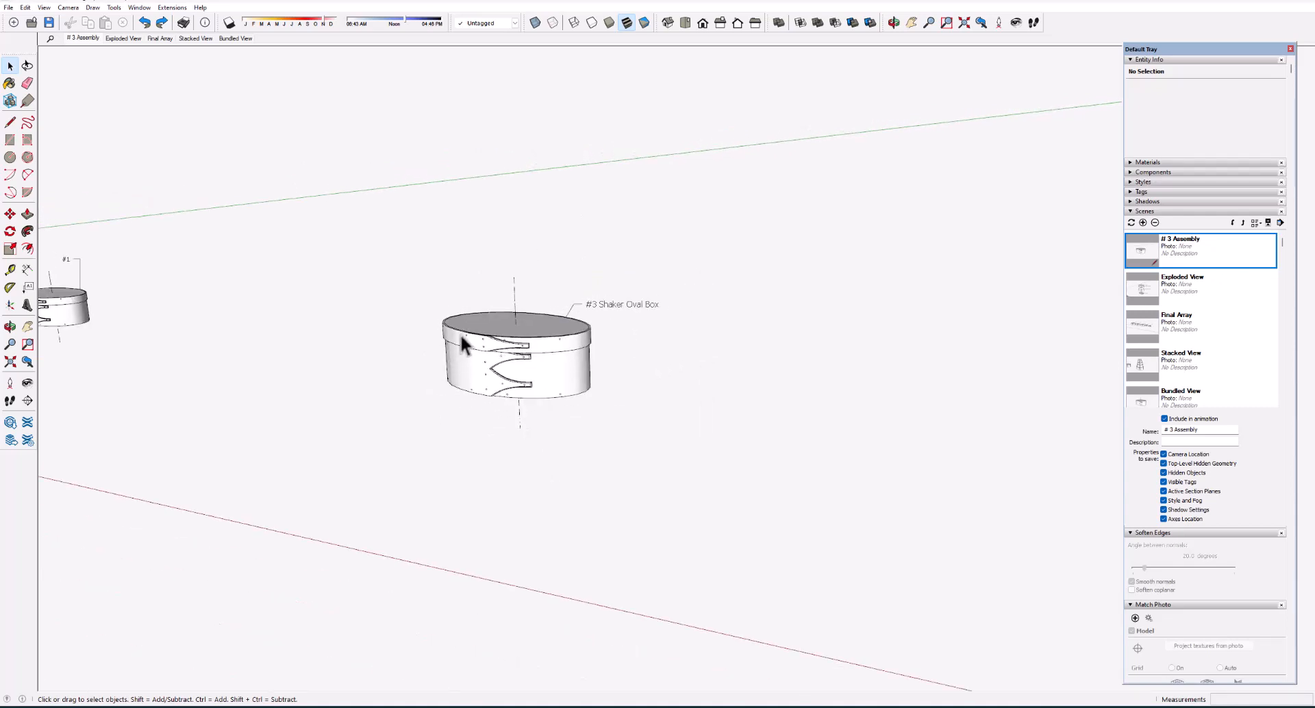
click(460, 334)
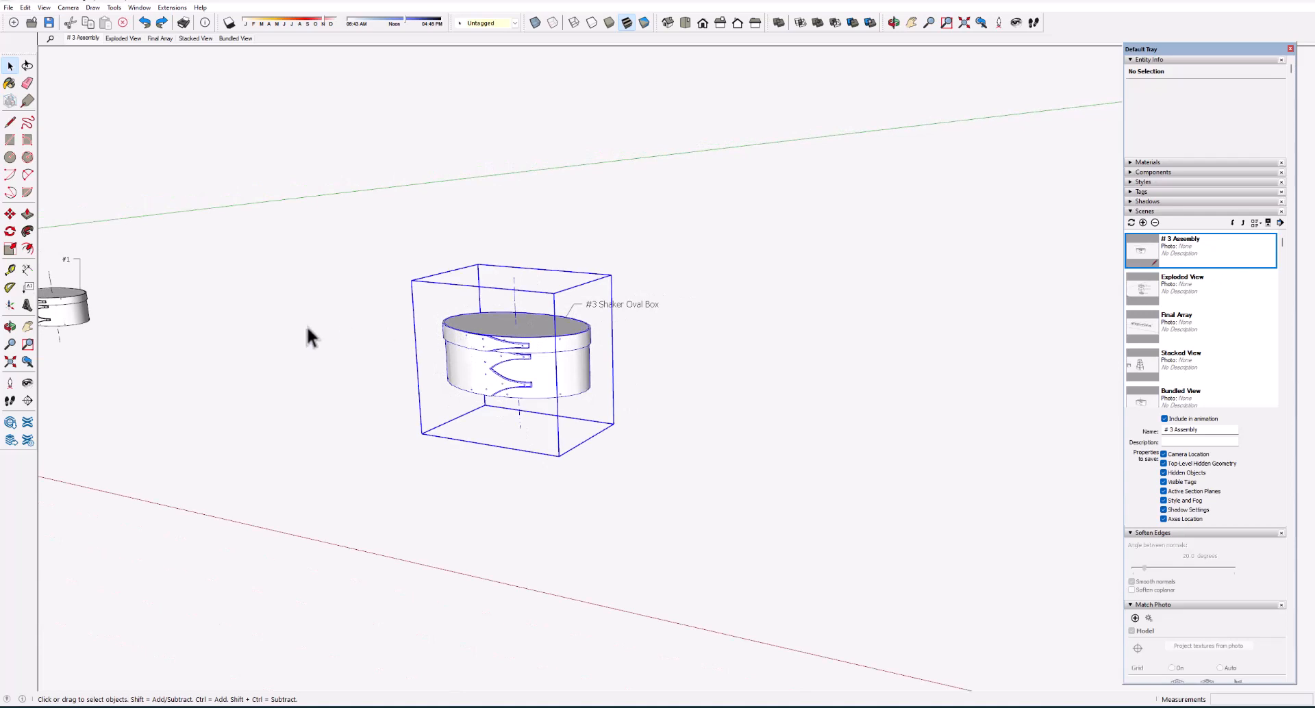
click(9, 214)
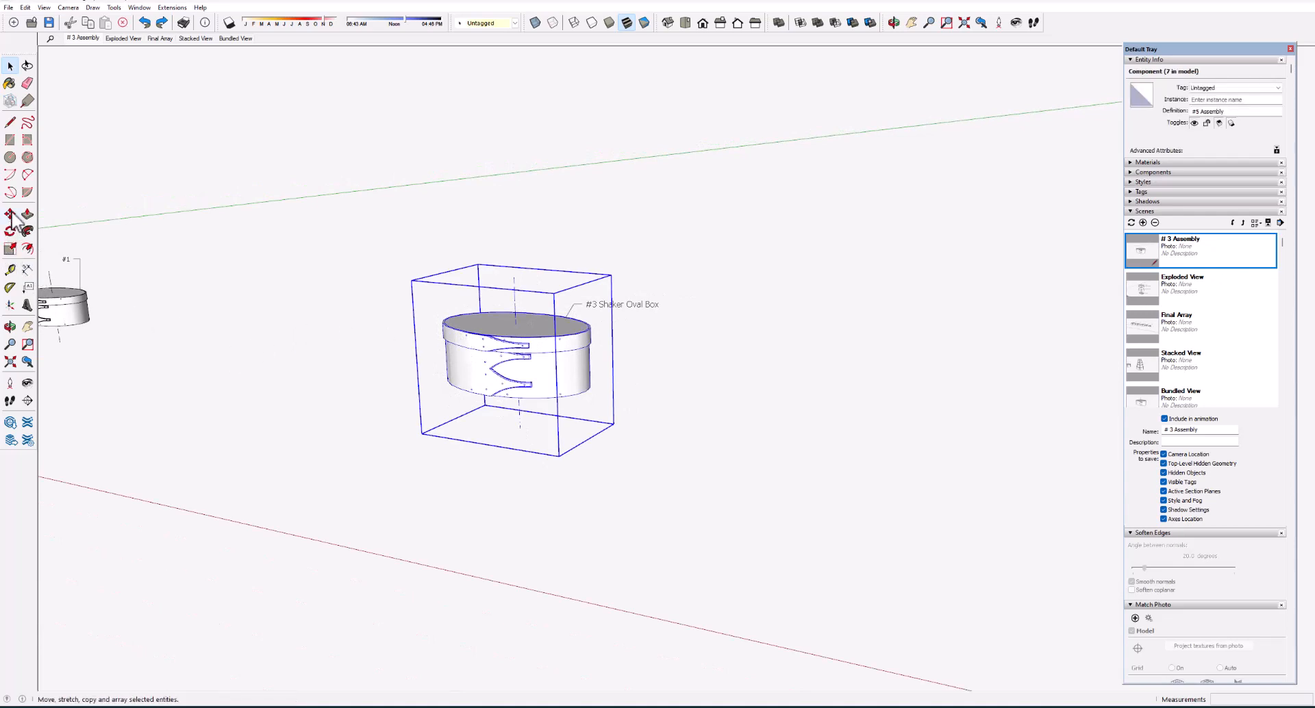
click(456, 339)
key(ctrl)
scroll(455, 339, up, 2)
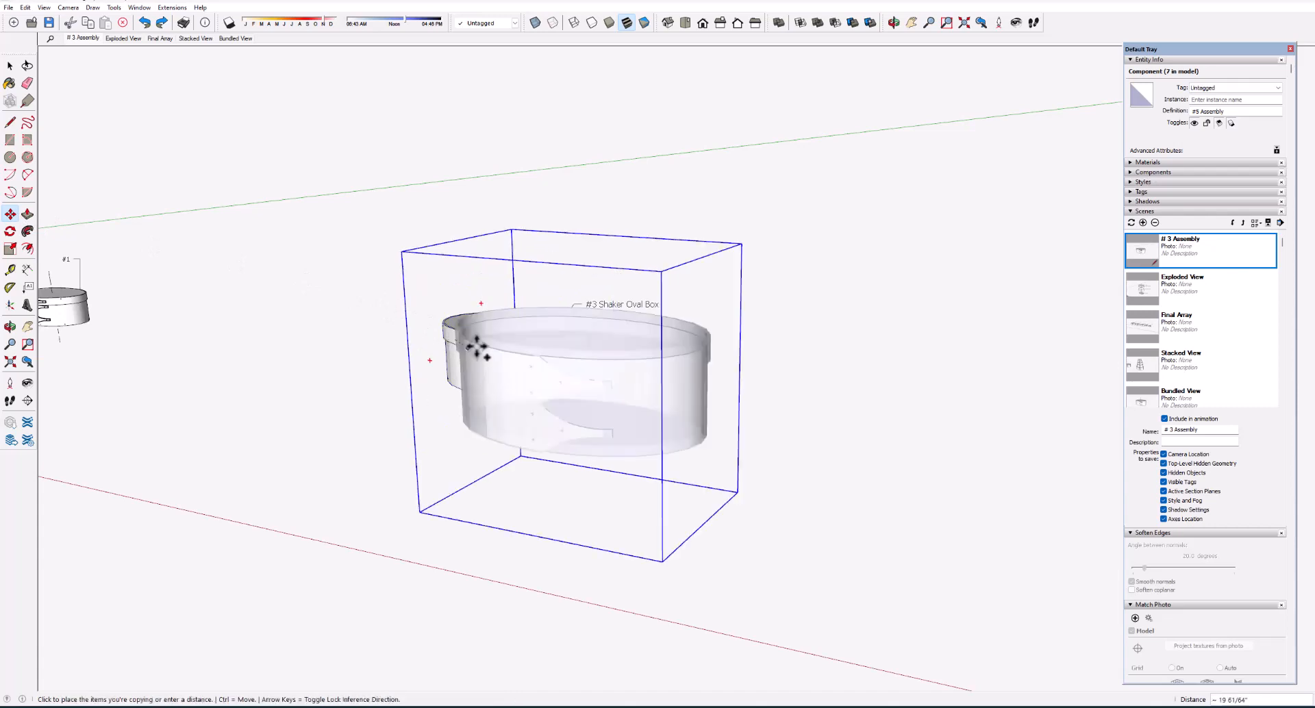
scroll(457, 342, down, 3)
scroll(457, 349, down, 2)
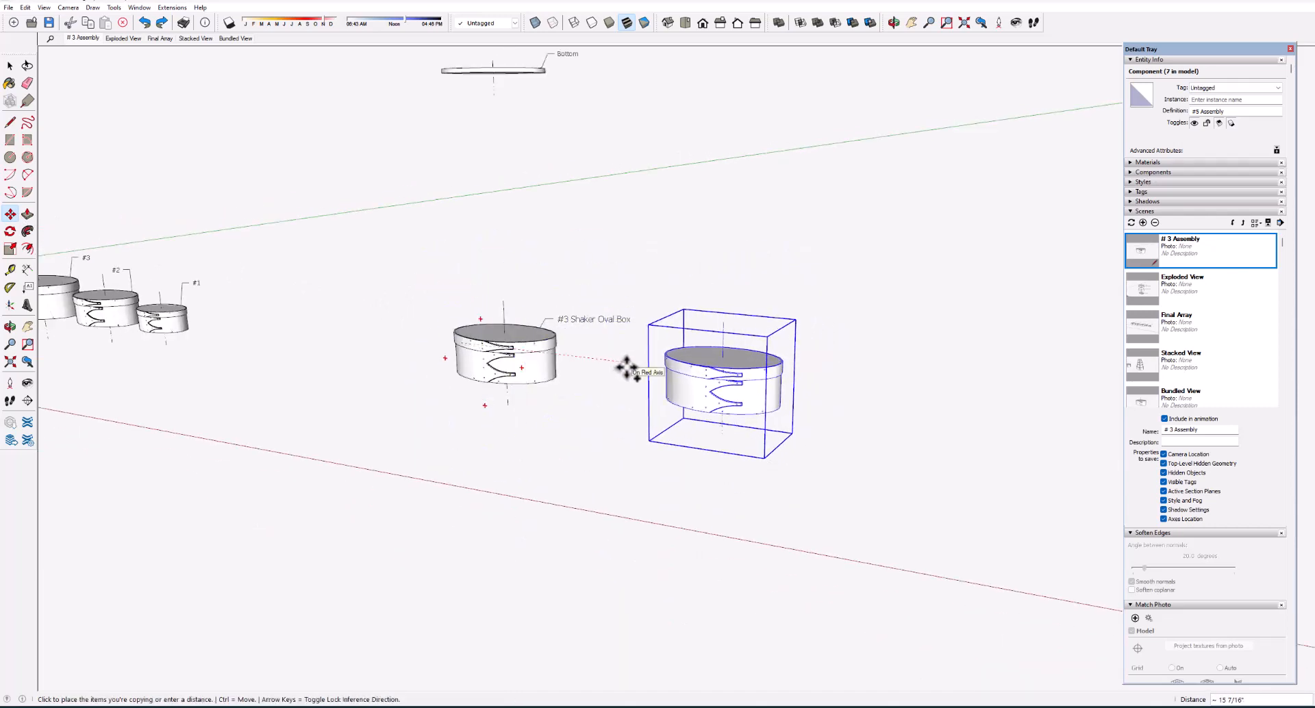
click(627, 369)
- Make the copied oval box a unique component, independent of the original #3 assembly
scroll(792, 360, up, 5)
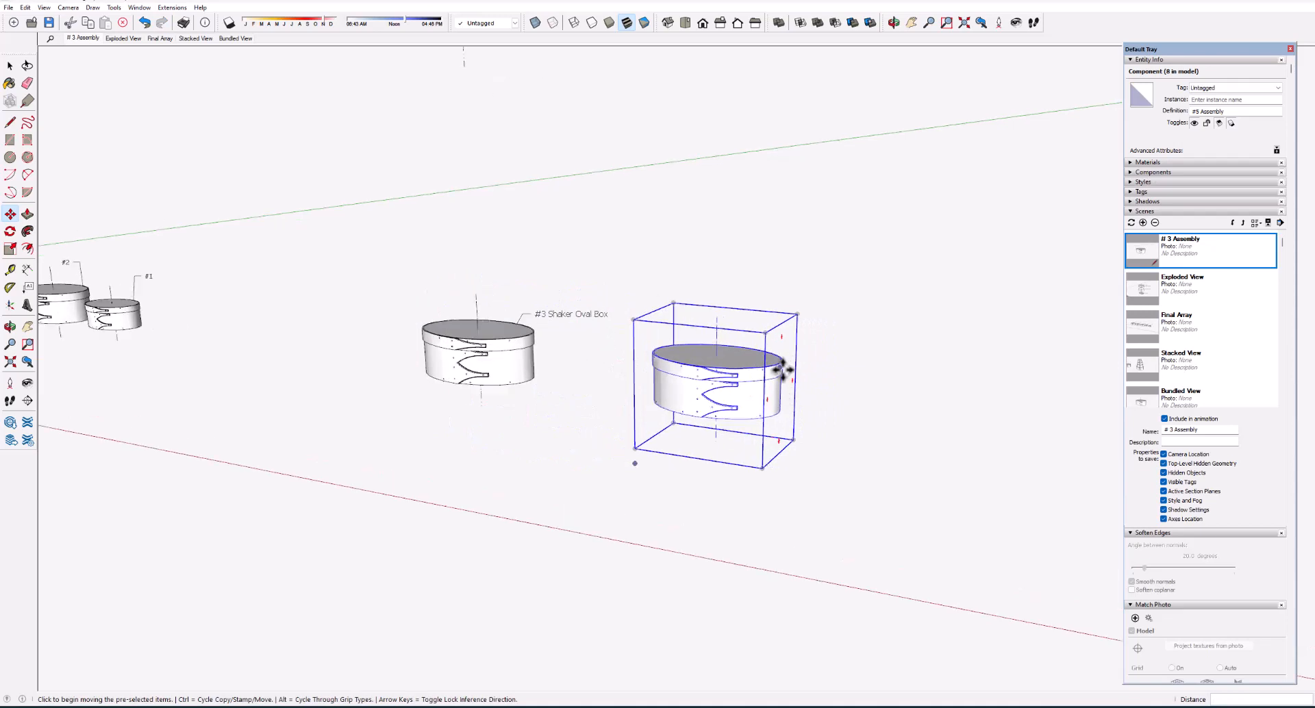
right_click(746, 368)
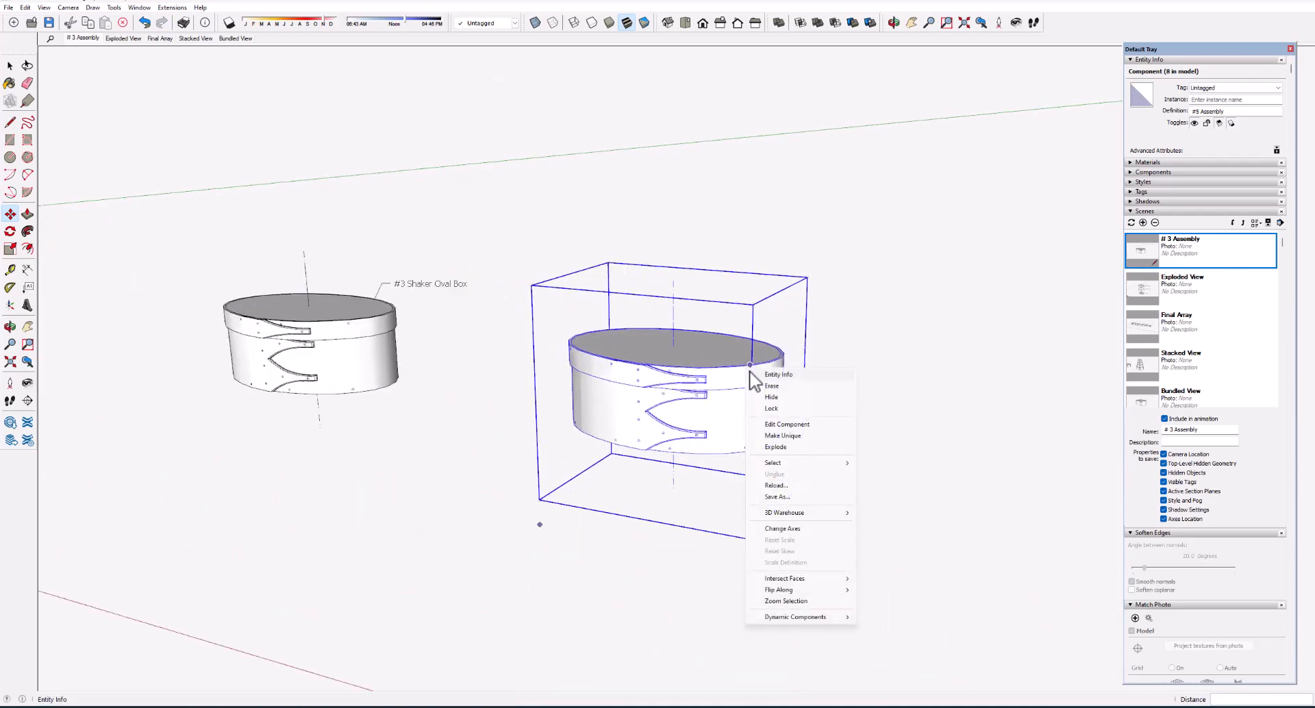
click(775, 436)
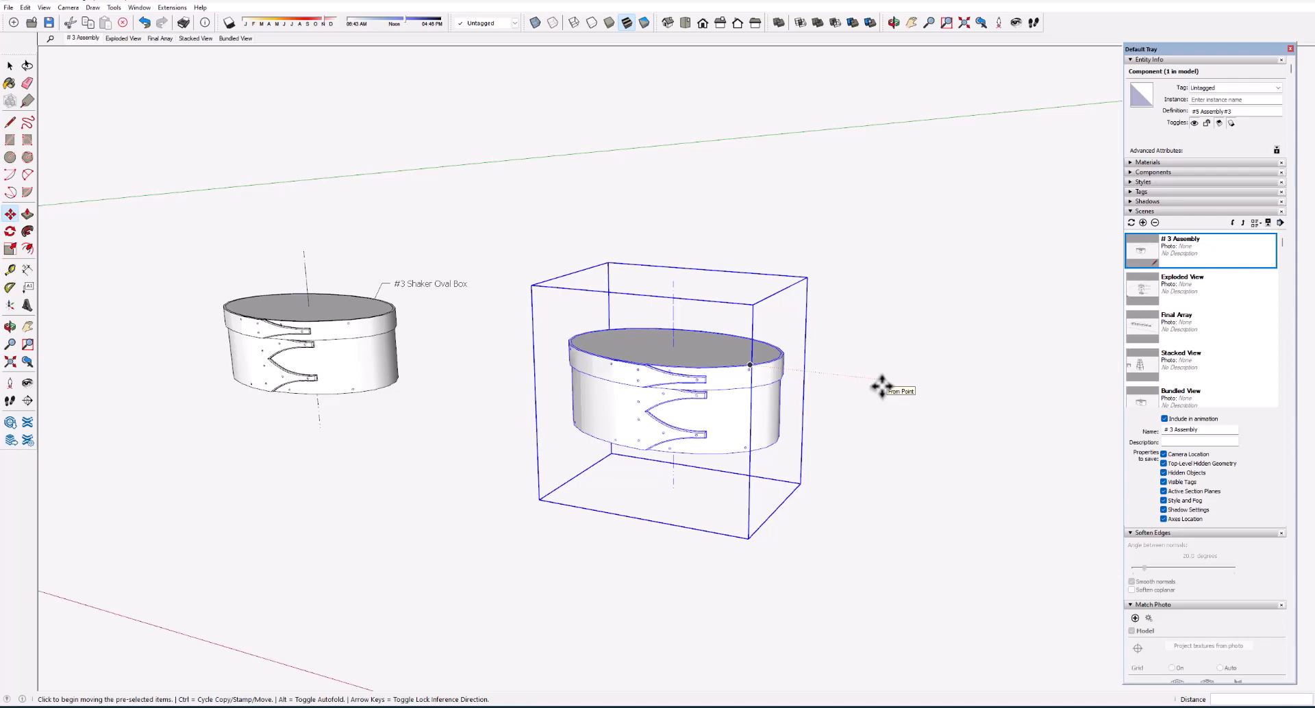
- Scale the copied oval box uniformly about its opposite corner by a factor of 0.8
scroll(859, 397, up, 1)
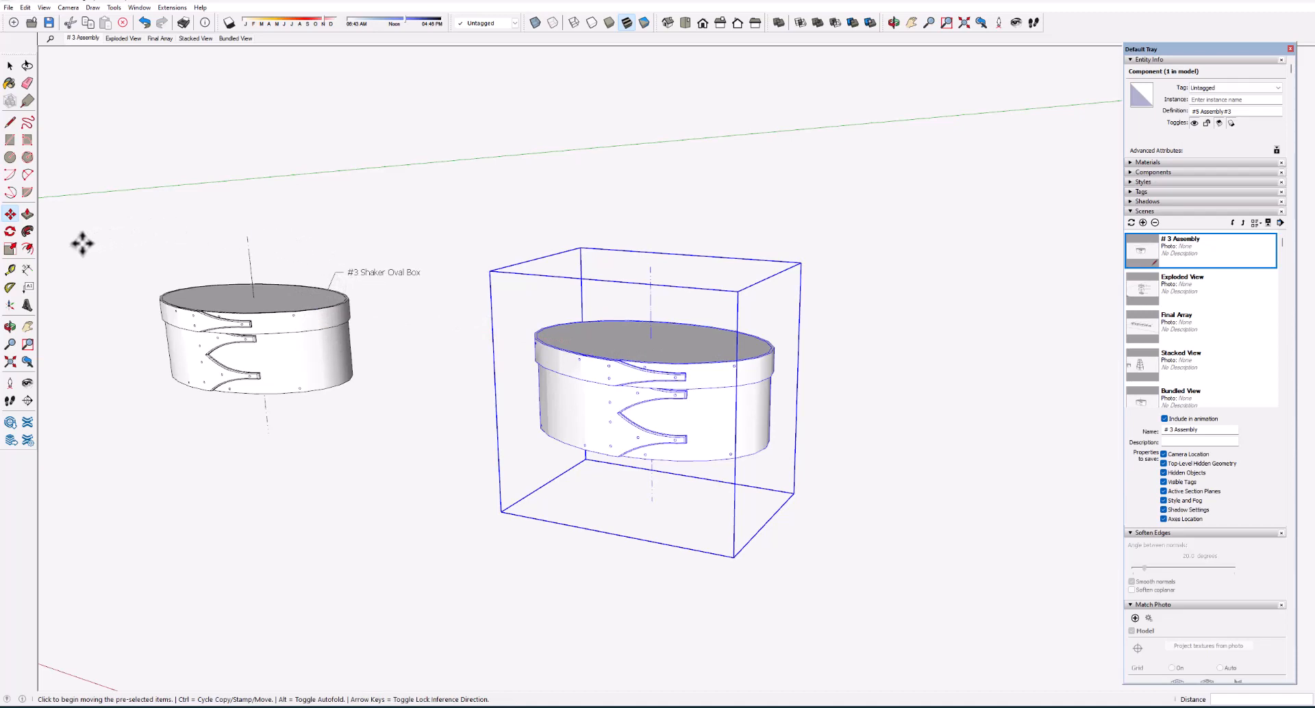
click(9, 250)
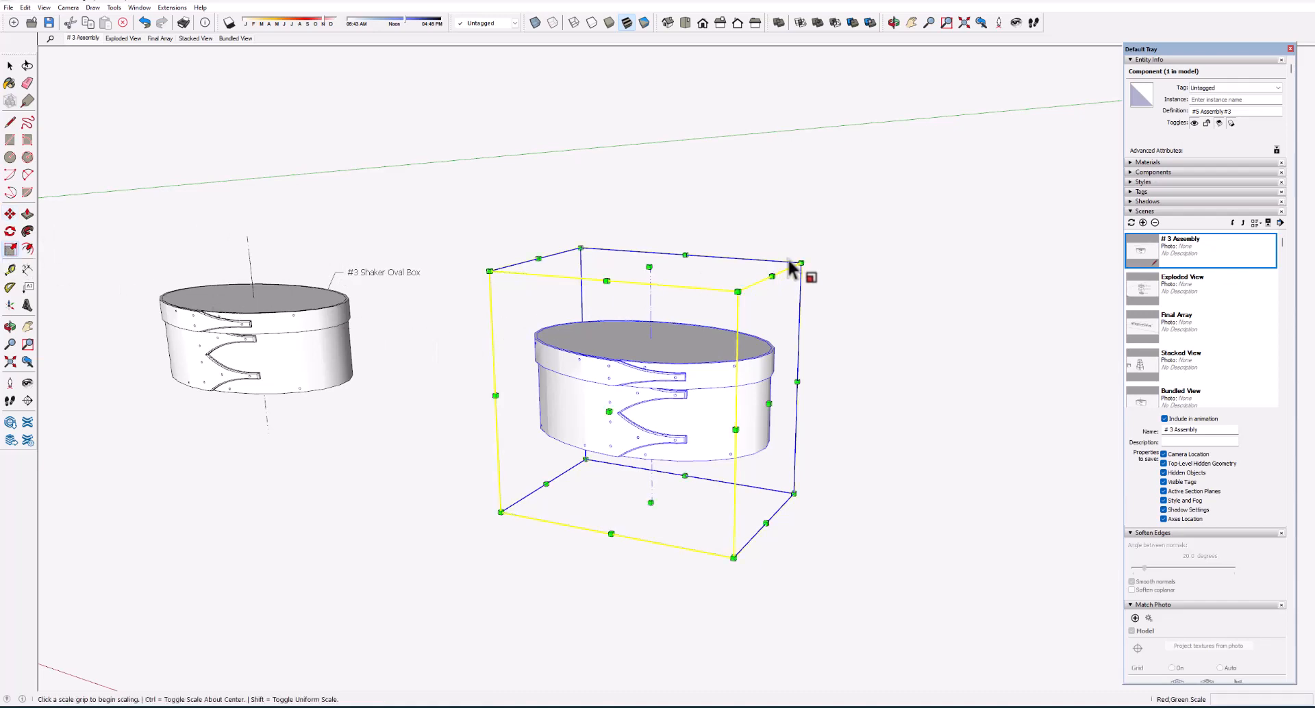
scroll(789, 271, up, 2)
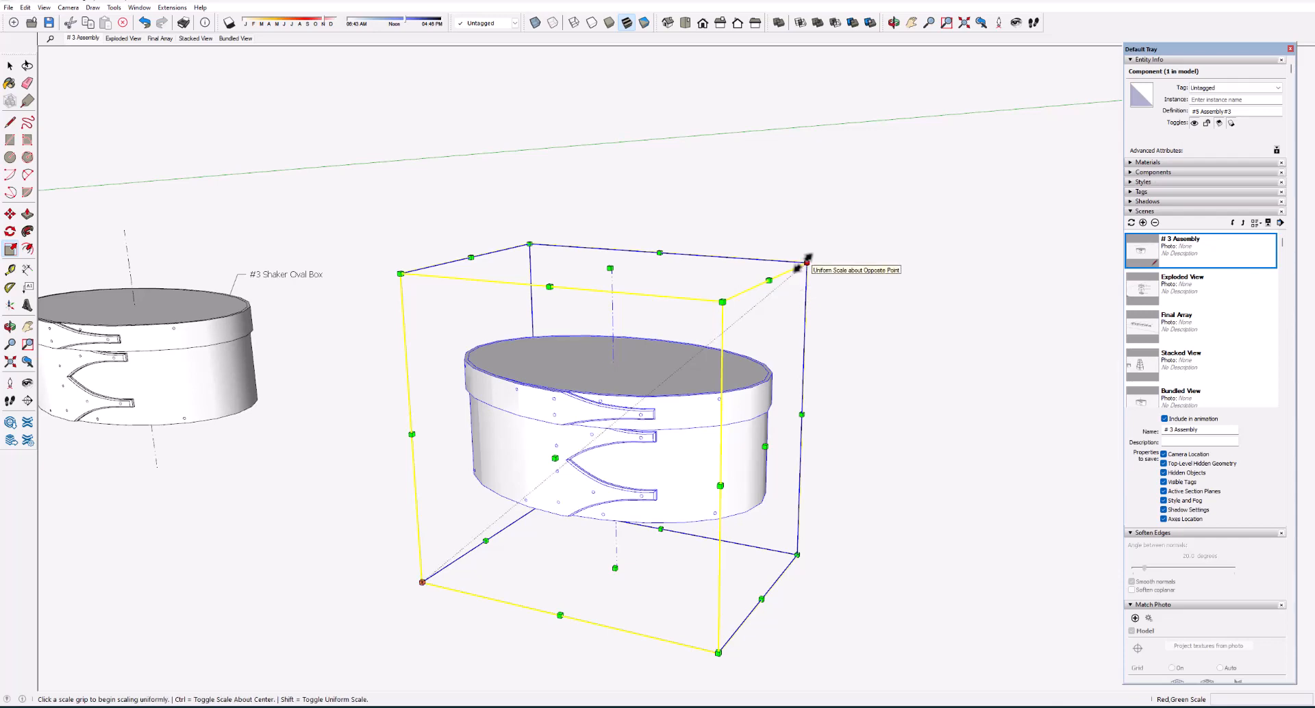
click(807, 262)
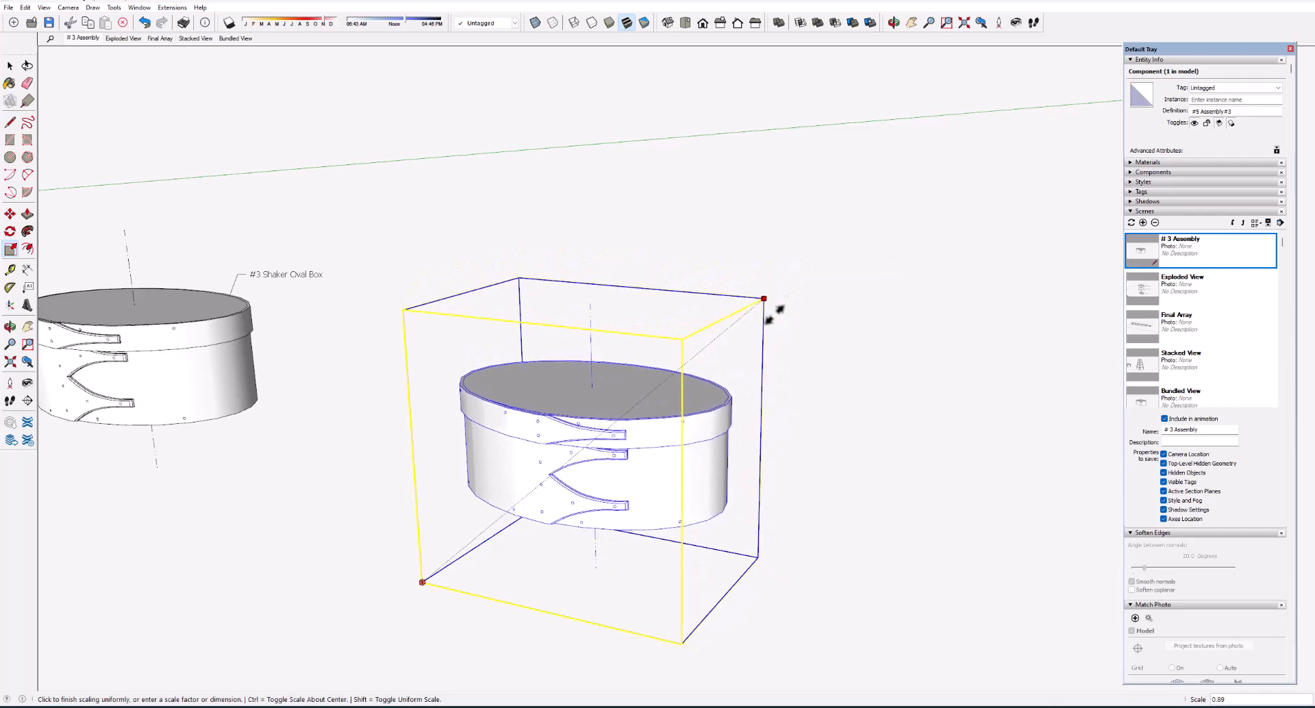
text(.)
key(Return)
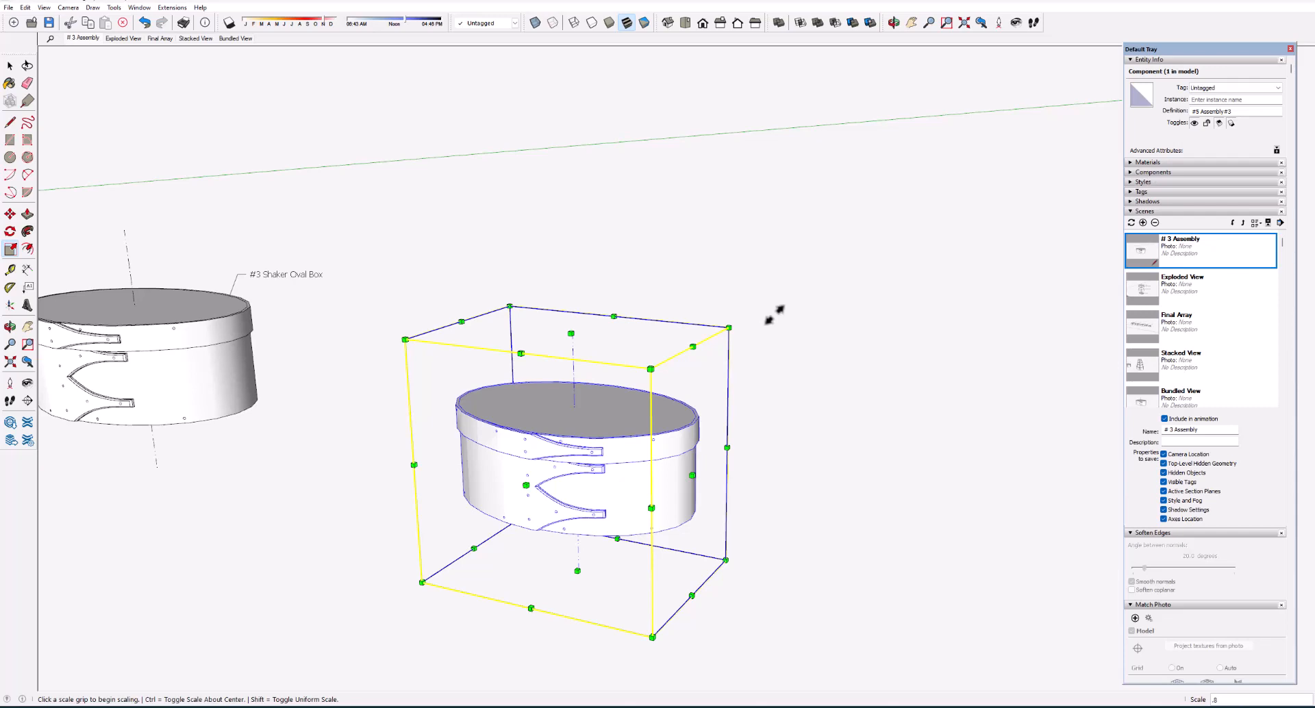
- Inspect the scaled box up close, checking the lid's rim, the bands and the overall proportions
scroll(461, 411, up, 3)
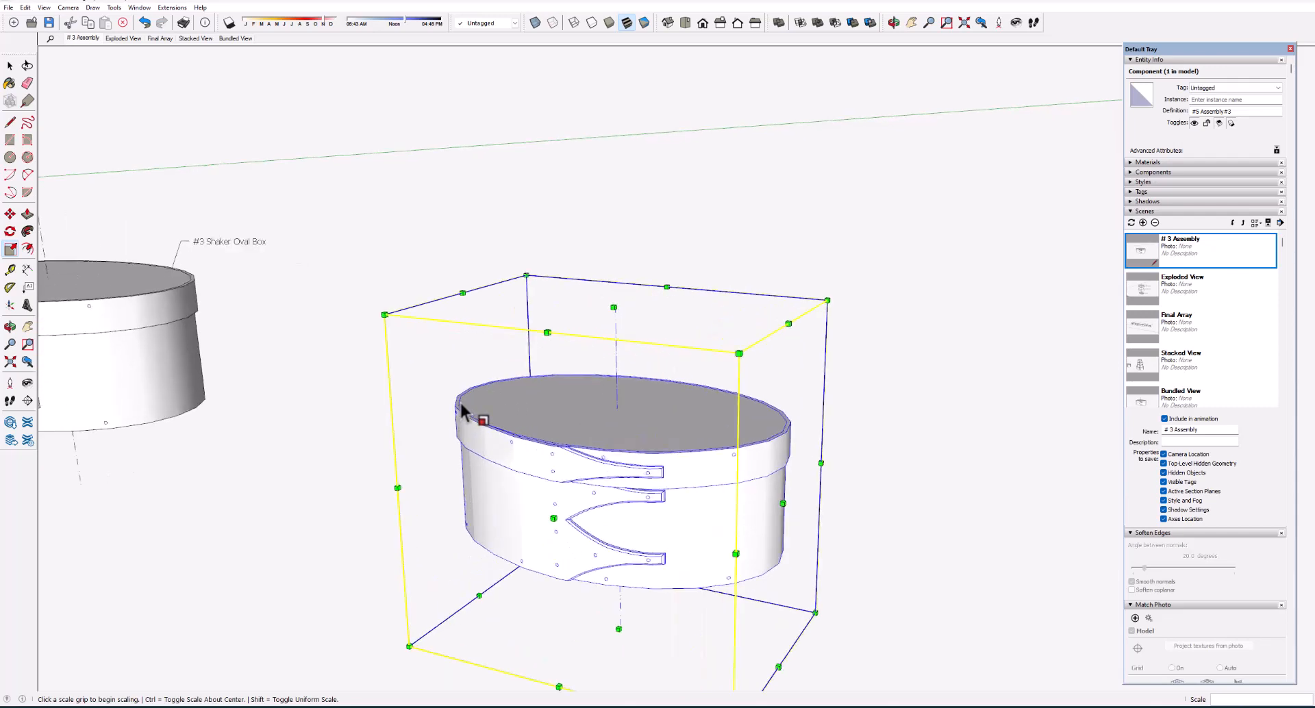
scroll(461, 409, up, 5)
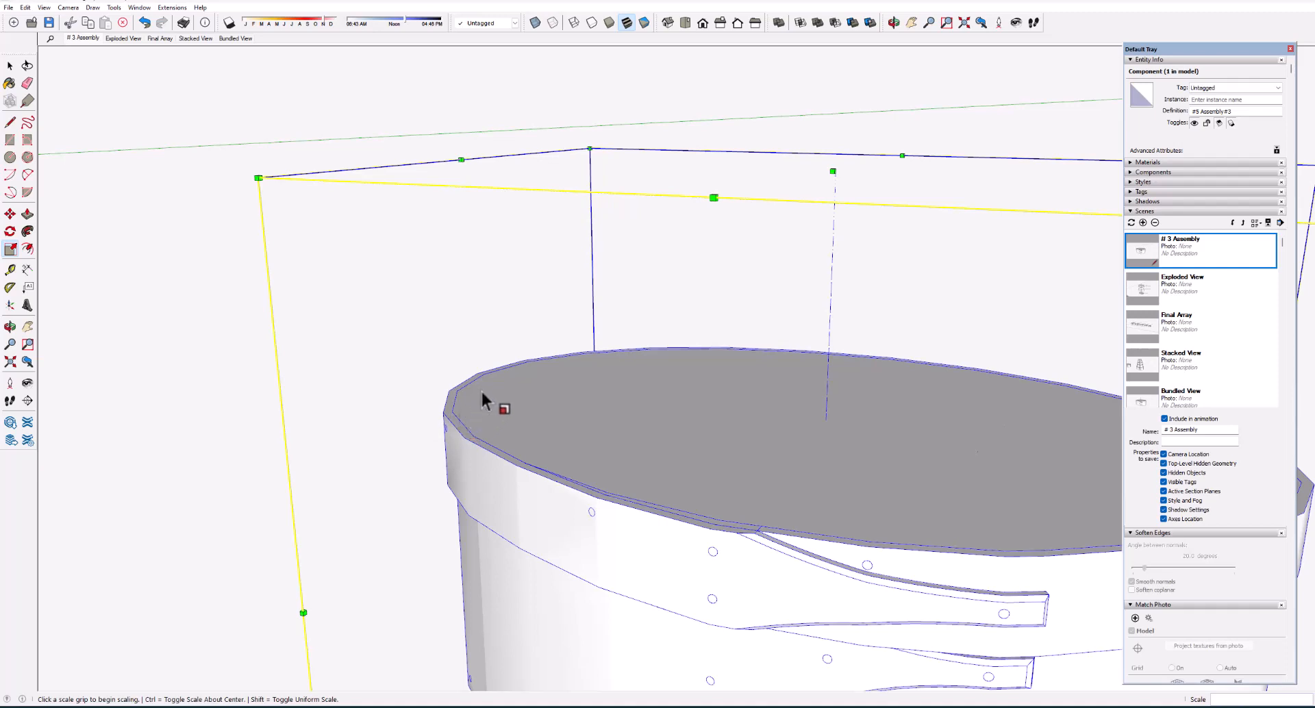
scroll(482, 394, down, 6)
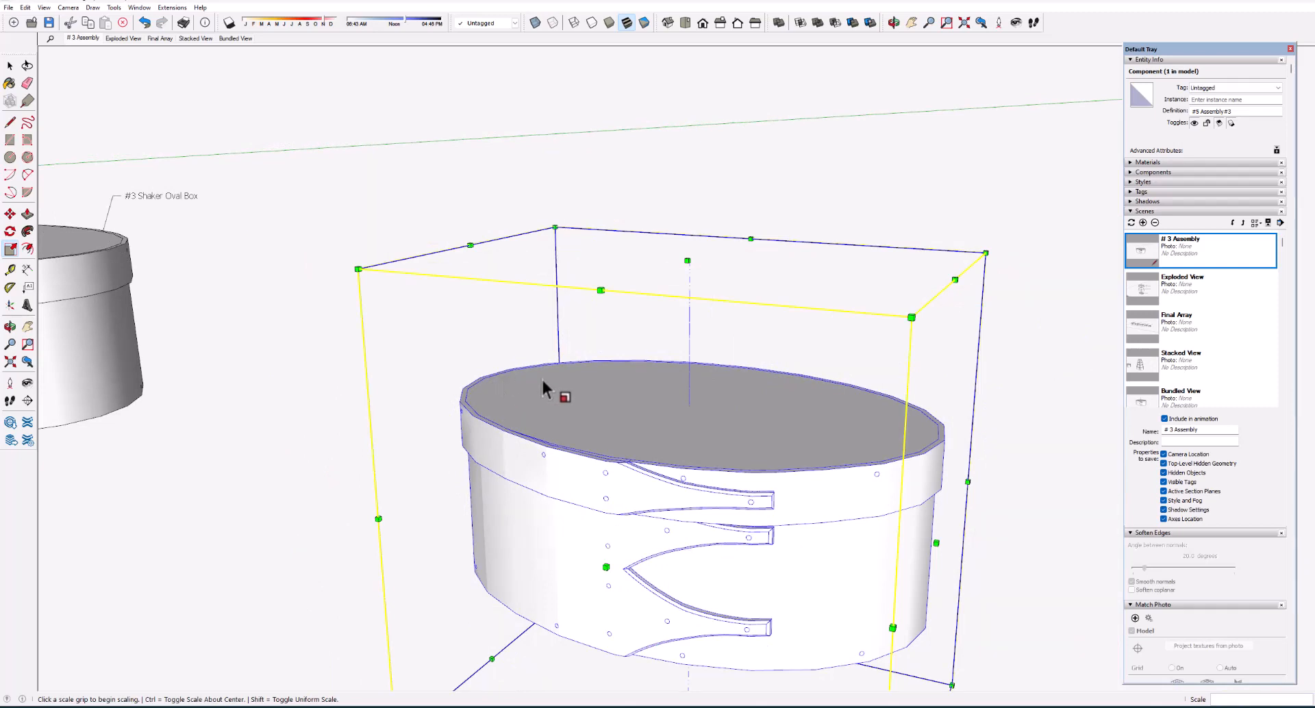
scroll(661, 384, down, 2)
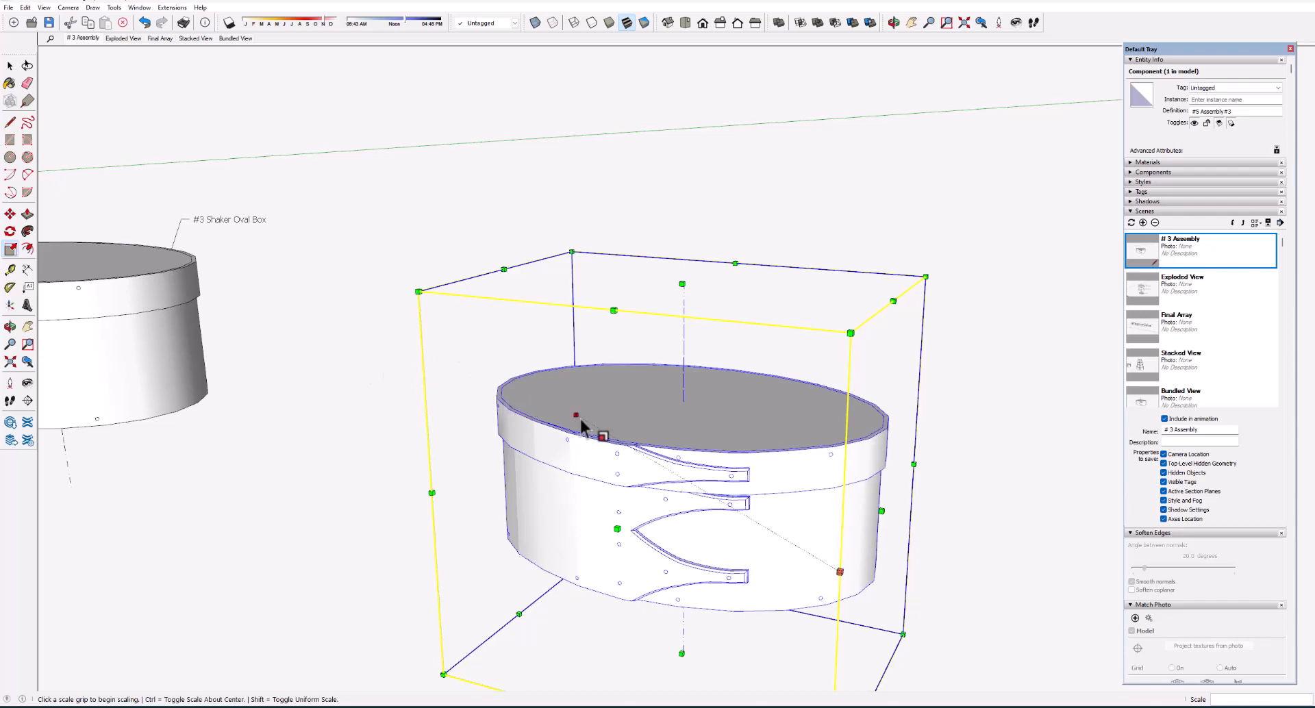
scroll(740, 396, down, 1)
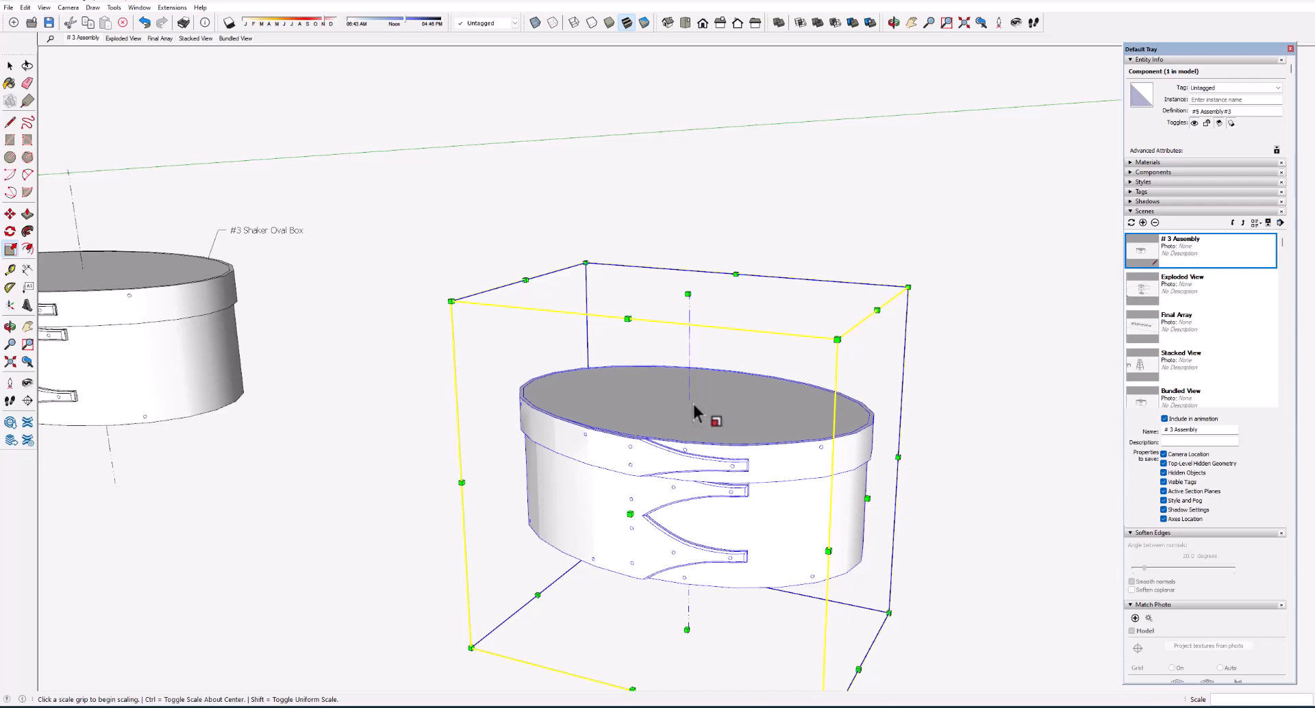
scroll(688, 402, down, 1)
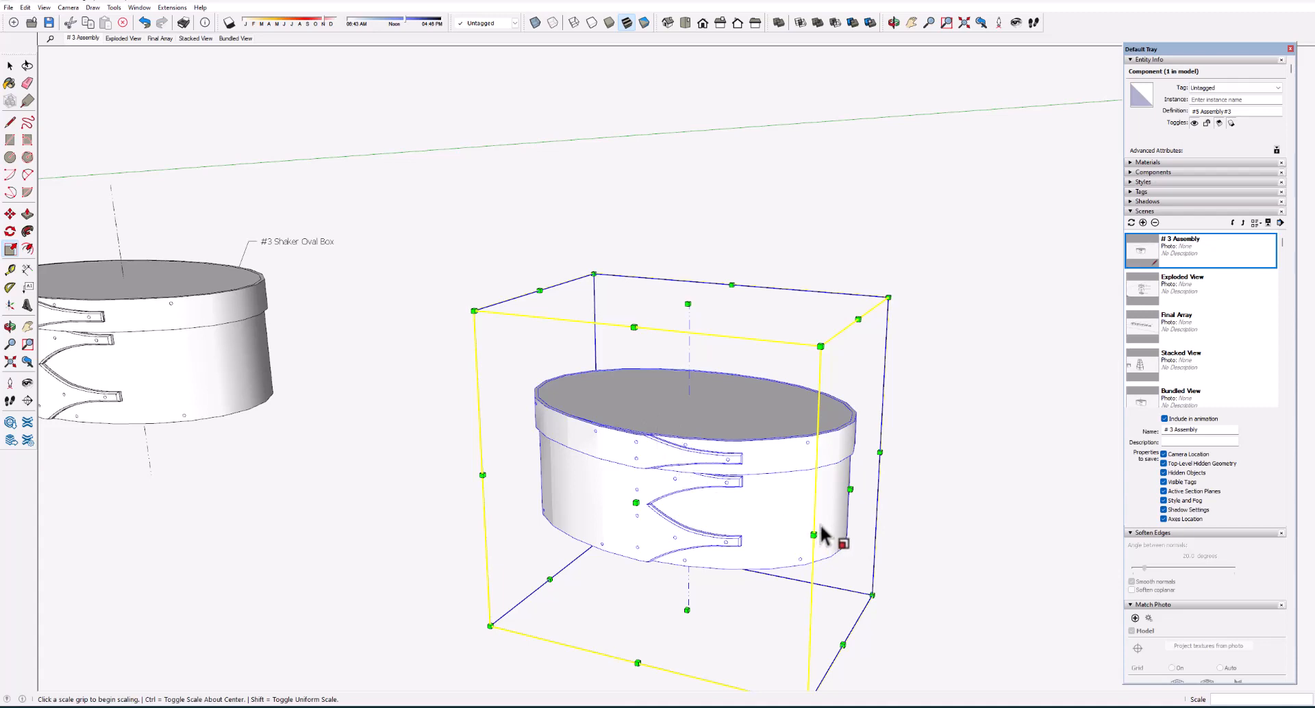
- Leave the Scale tool and reselect the scaled-down box copy
right_click(645, 209)
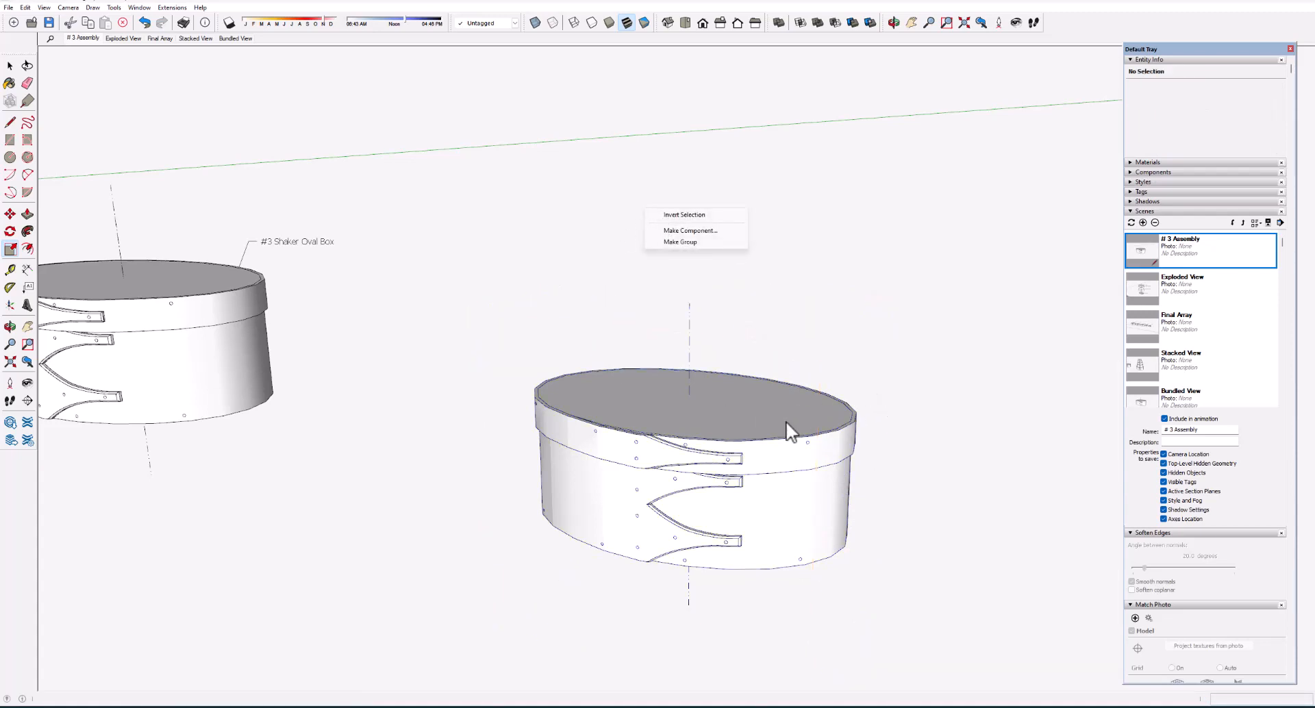
click(710, 399)
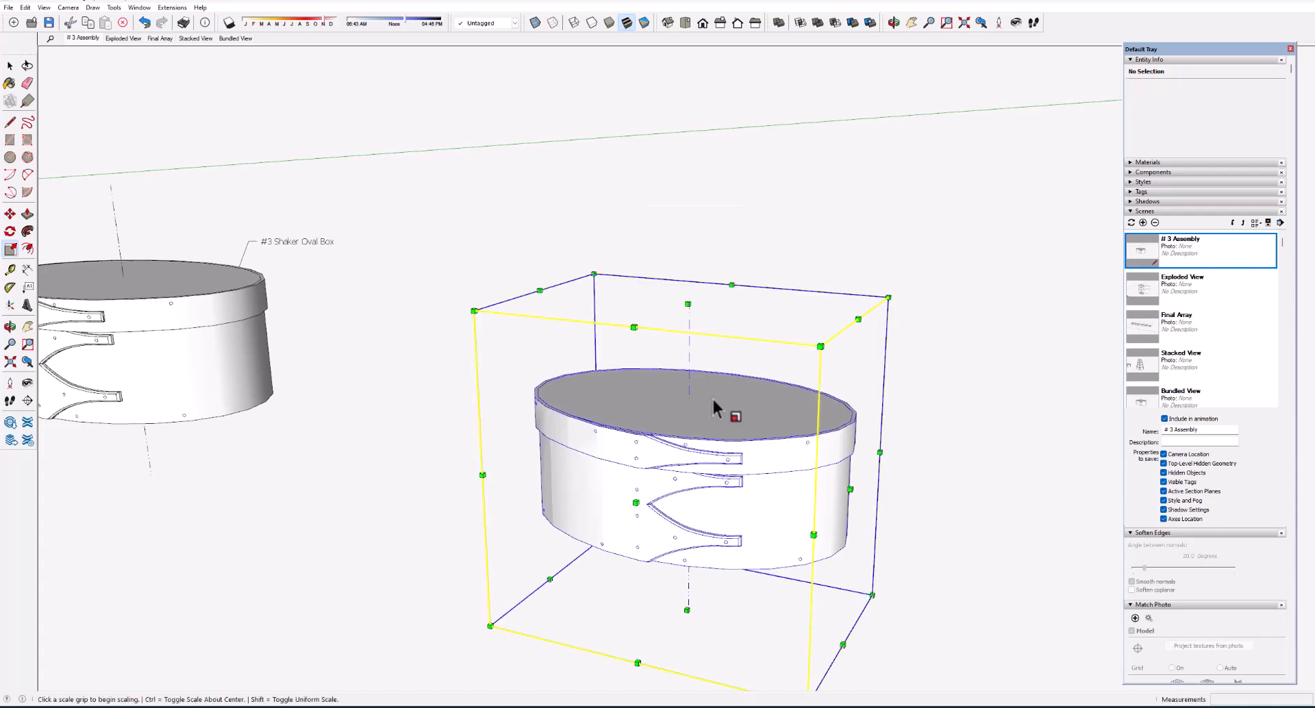
click(11, 66)
click(425, 260)
click(667, 401)
scroll(1008, 428, down, 3)
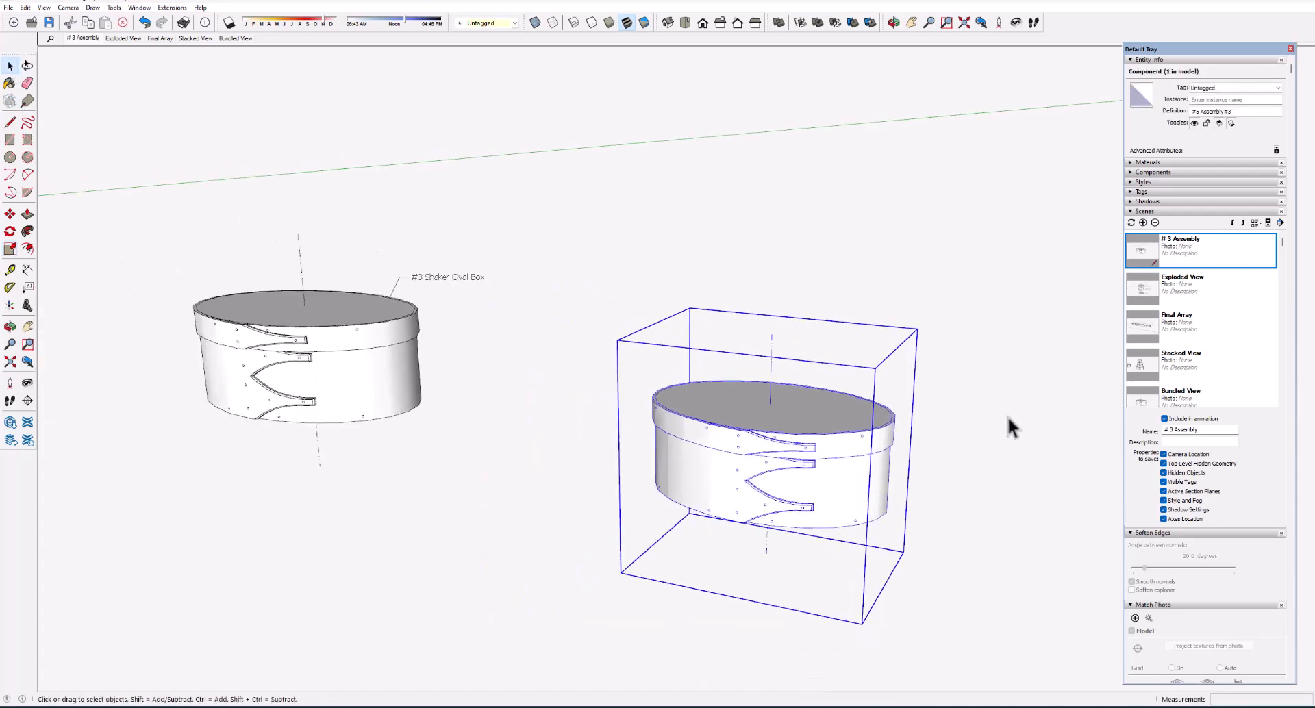
scroll(1014, 418, down, 2)
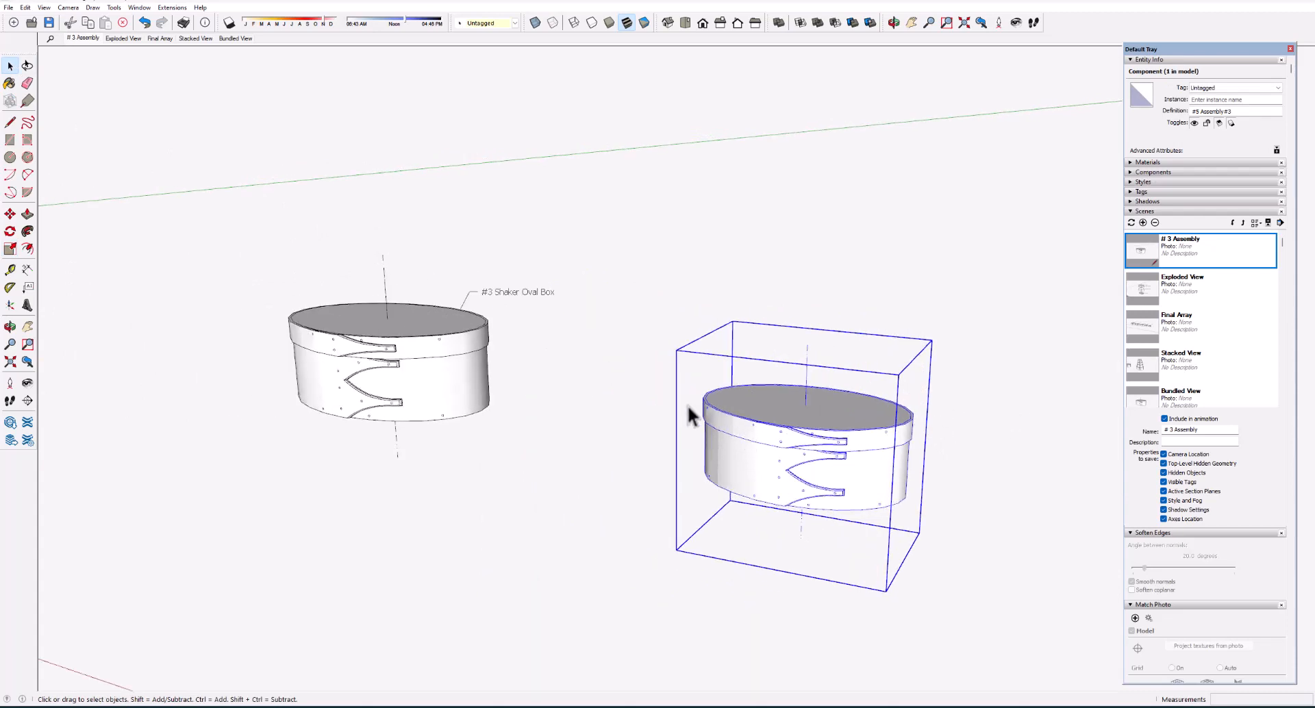
- Move the scaled-down box about 9.3 inches so it sits right beside the original #3 box
click(11, 214)
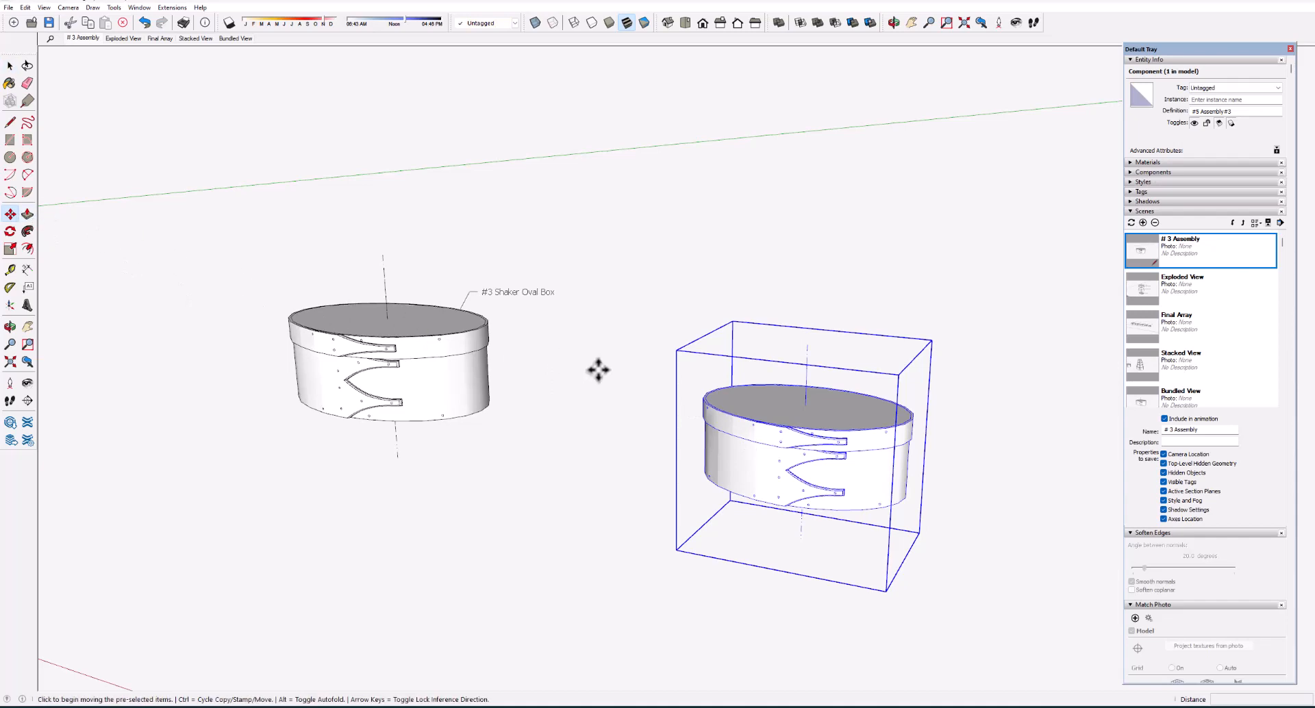
click(718, 397)
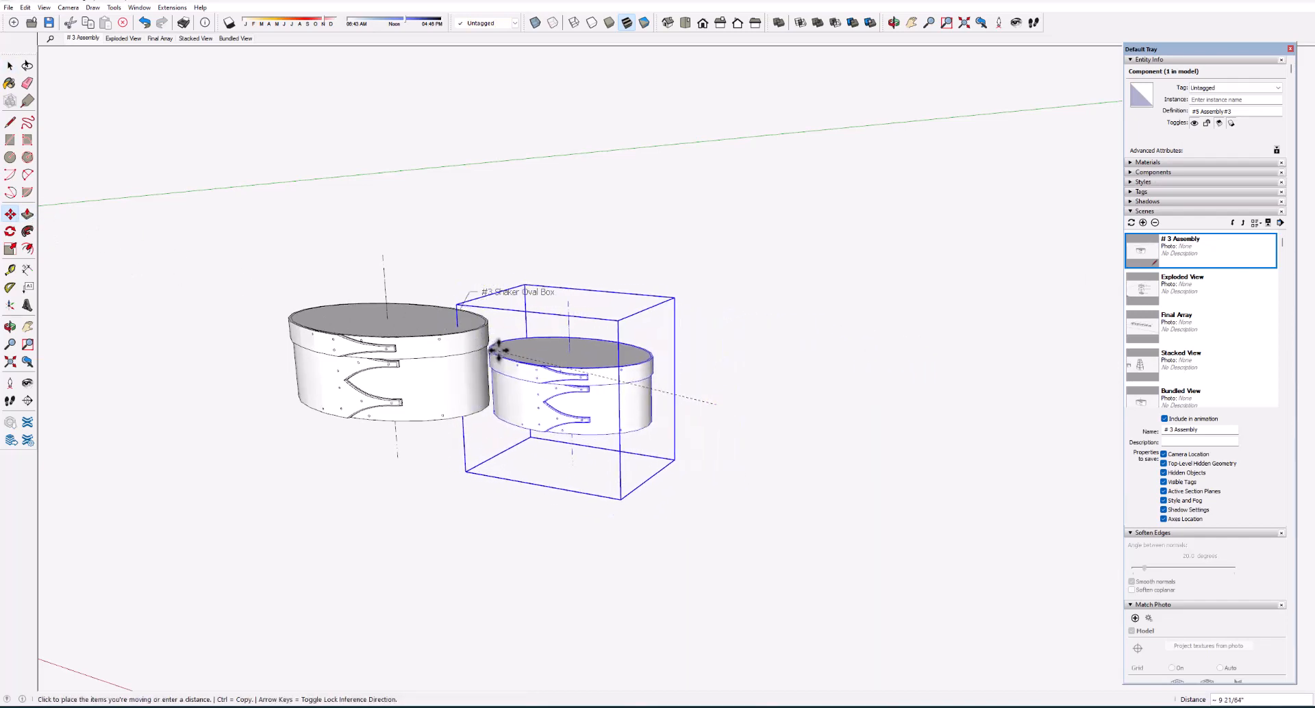
click(502, 347)
- Compare the scaled-down box with the original #3 box side by side, checking their overall size and proportions
scroll(332, 302, up, 3)
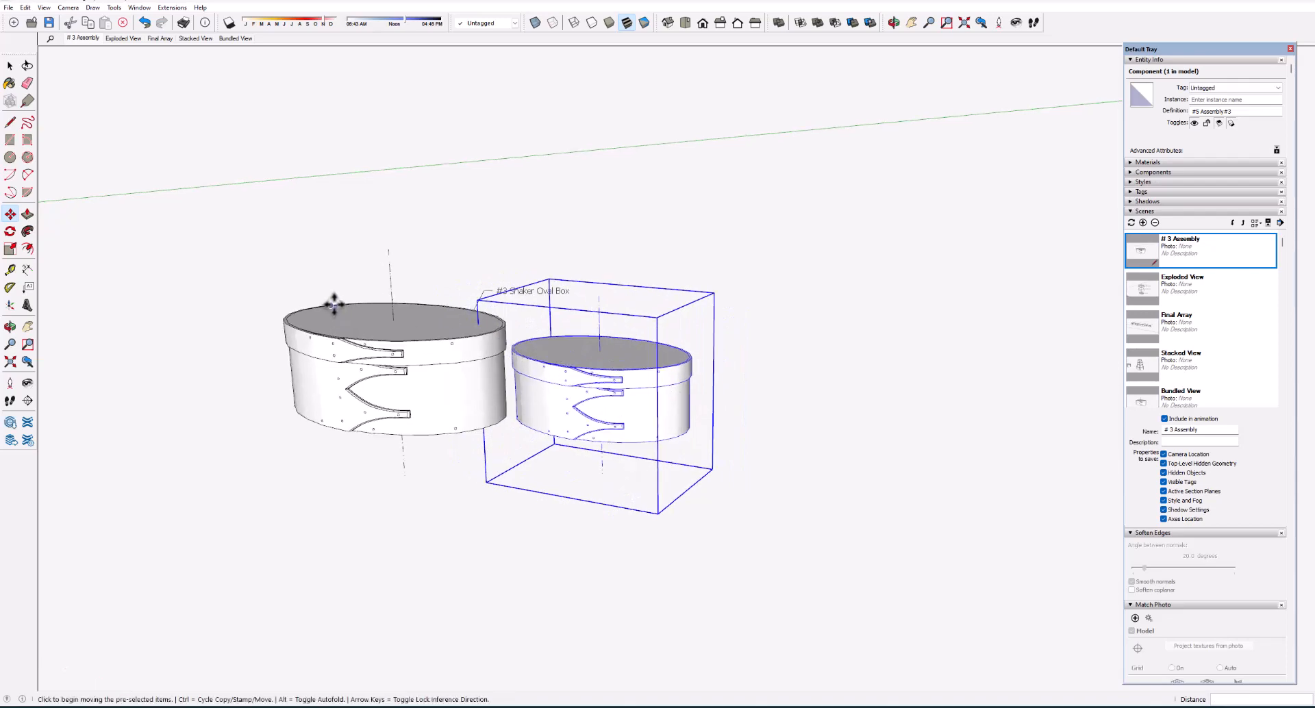
scroll(344, 319, up, 2)
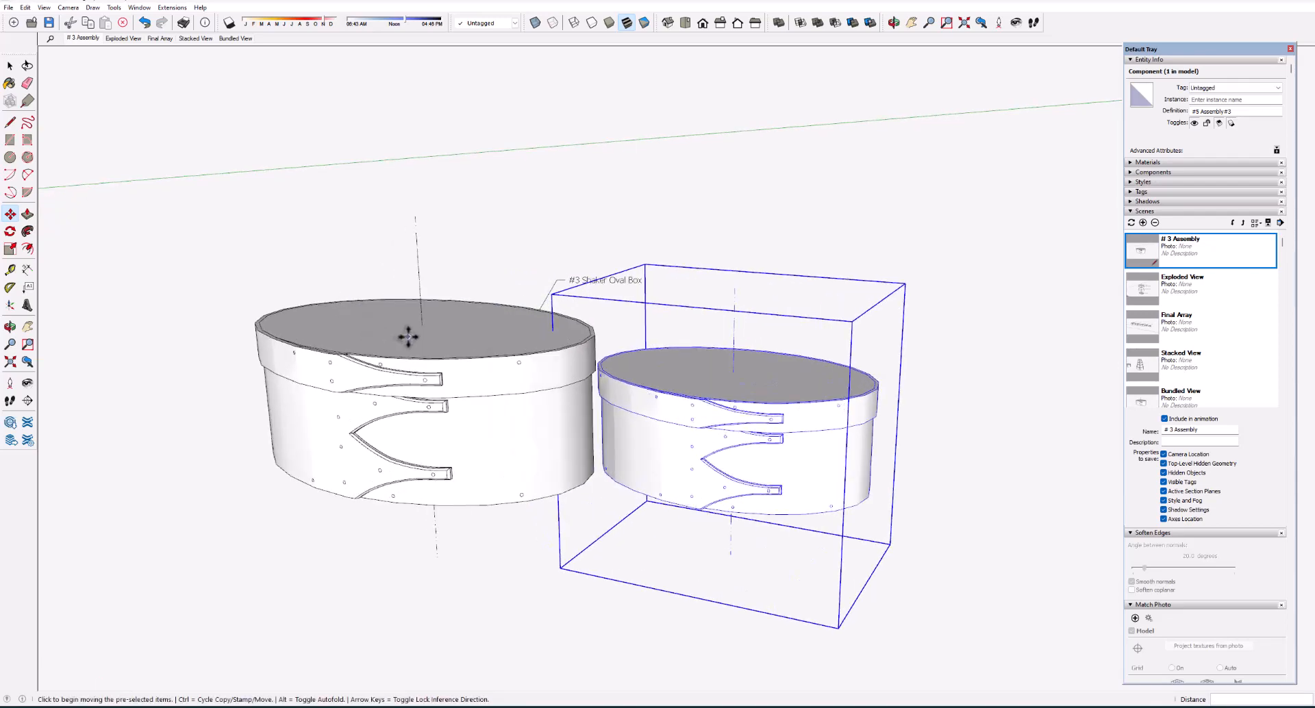
middle_drag(408, 337, 361, 390)
scroll(783, 488, down, 2)
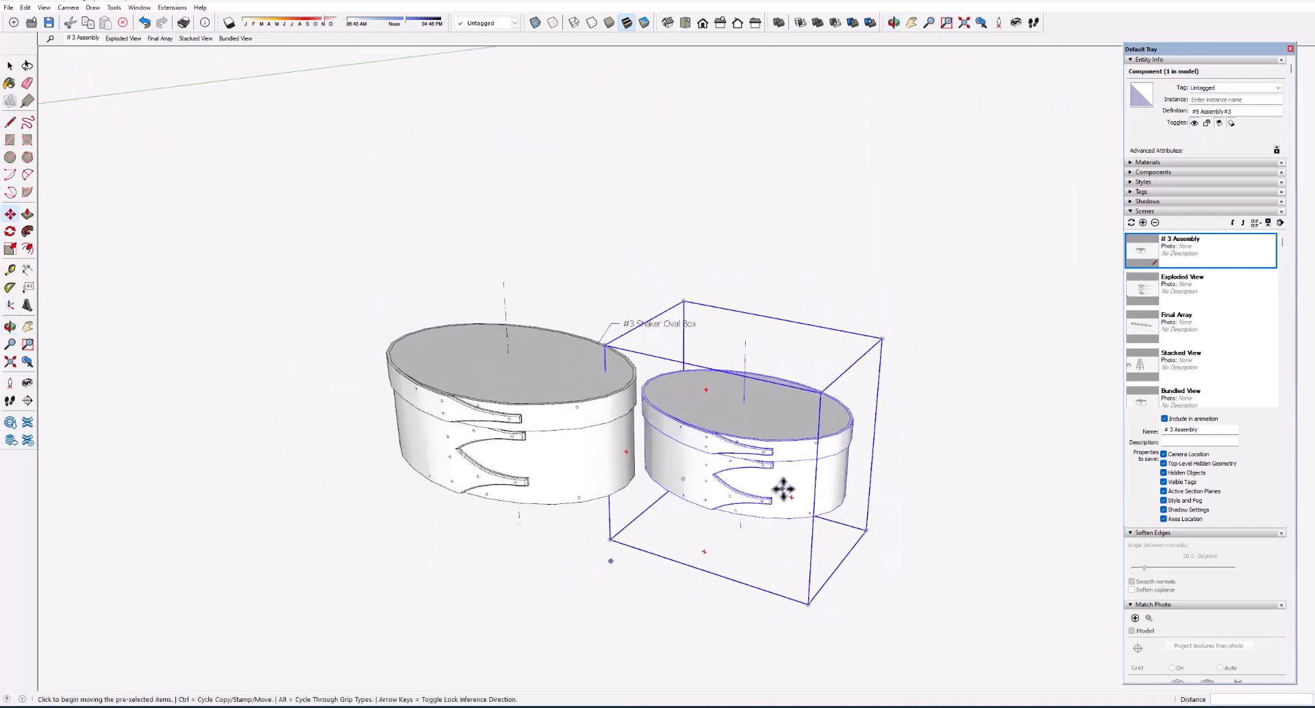
scroll(755, 485, up, 3)
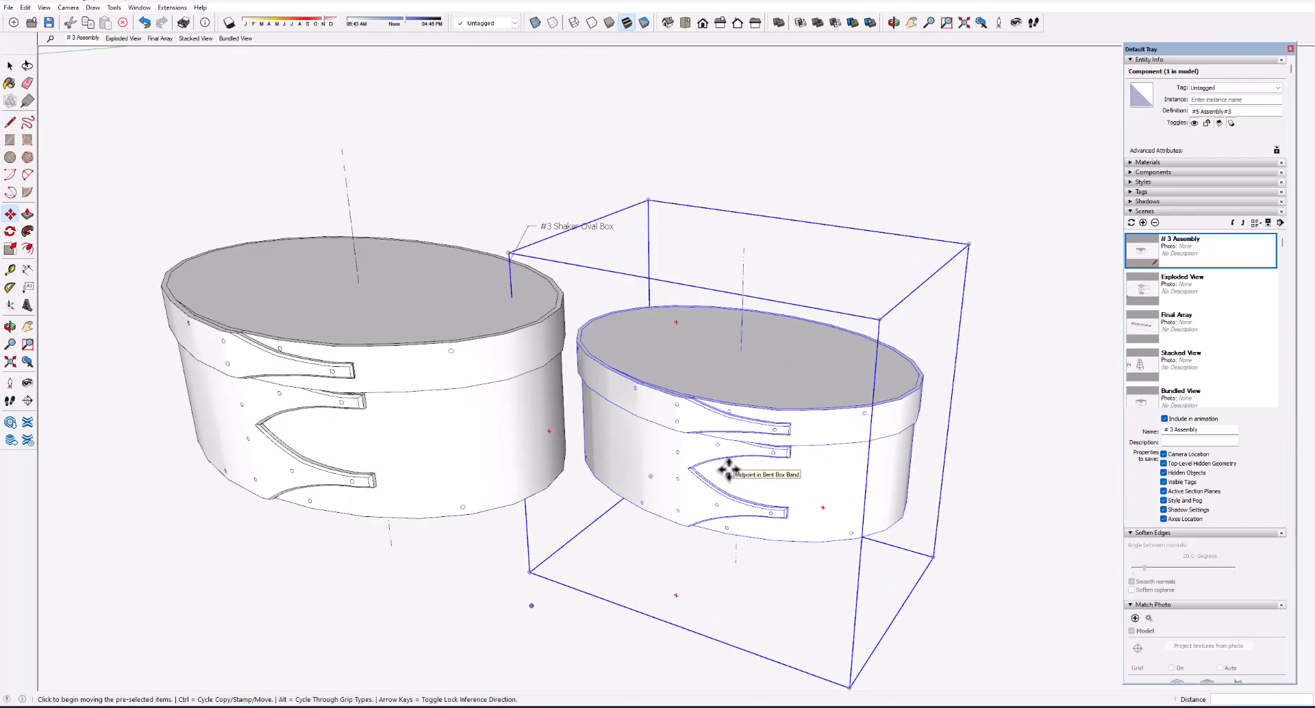
middle_drag(726, 466, 701, 429)
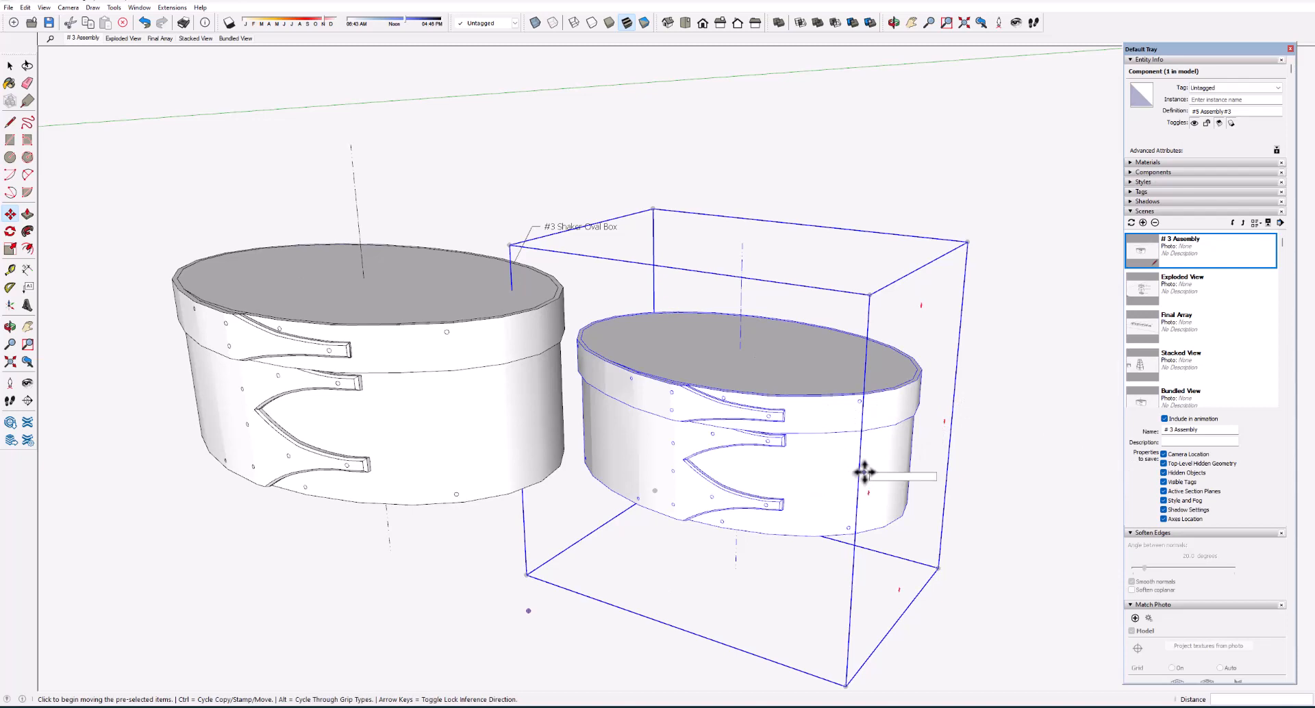
scroll(864, 470, down, 1)
scroll(864, 470, down, 1)
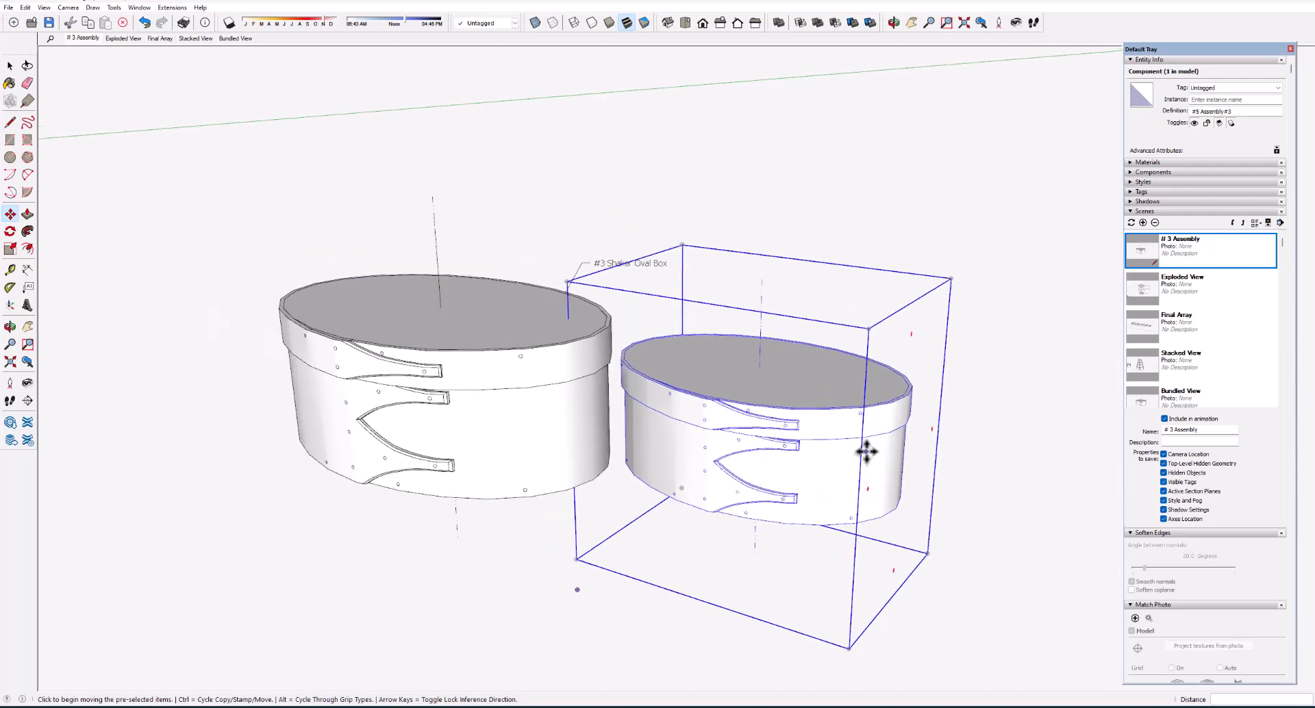
scroll(866, 450, down, 1)
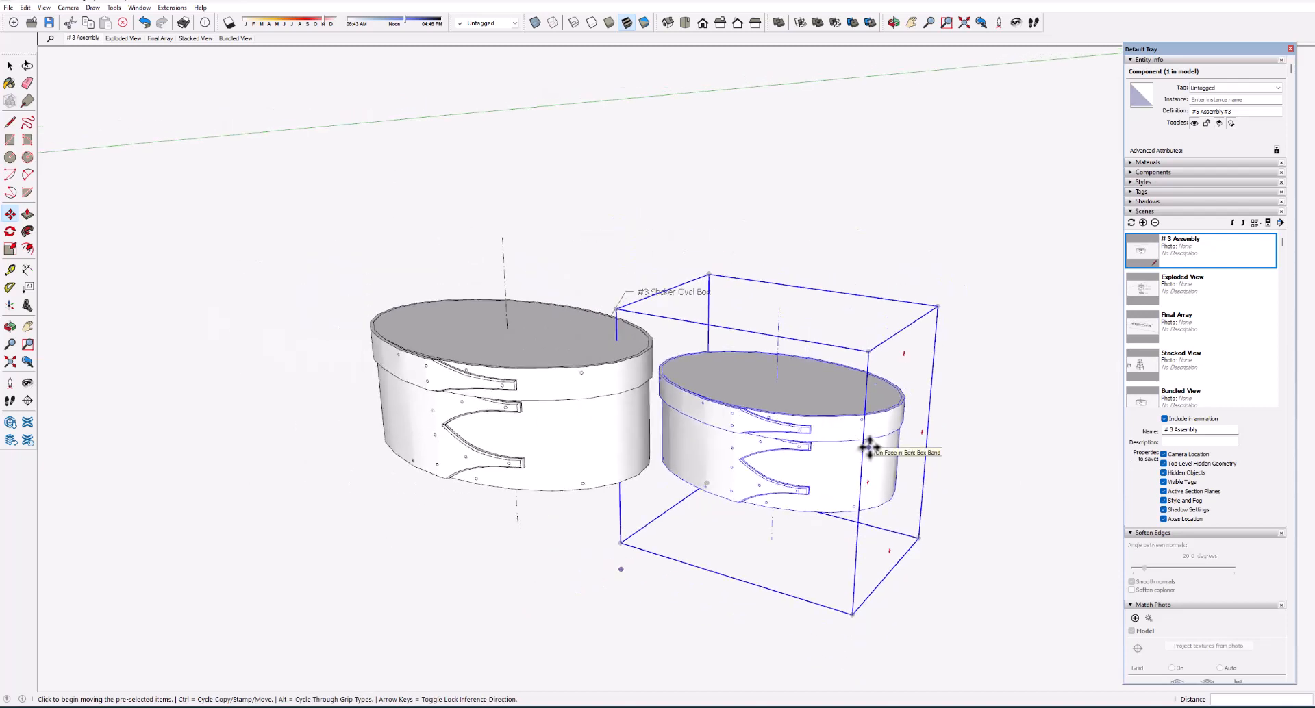
scroll(865, 445, down, 1)
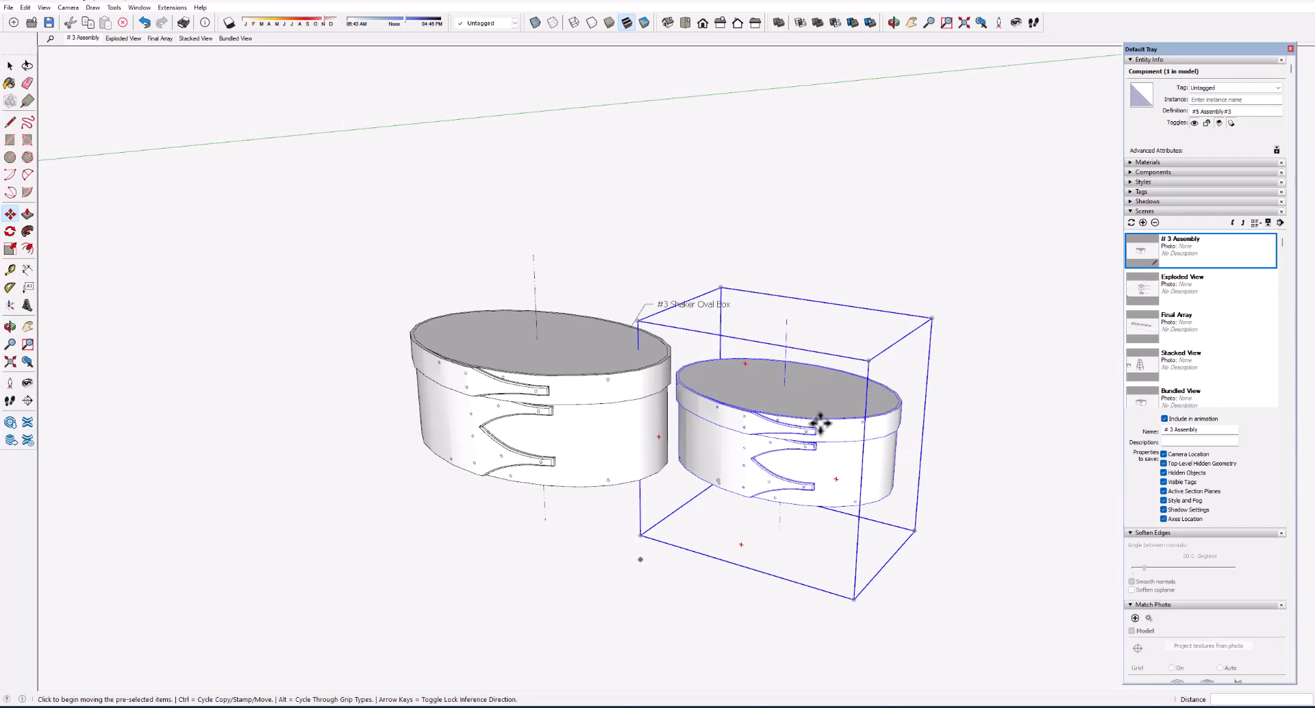
- Examine the scaled-down box's lid rim, band fingers and material thickness up close against the #3 box
scroll(820, 424, up, 2)
scroll(820, 423, up, 4)
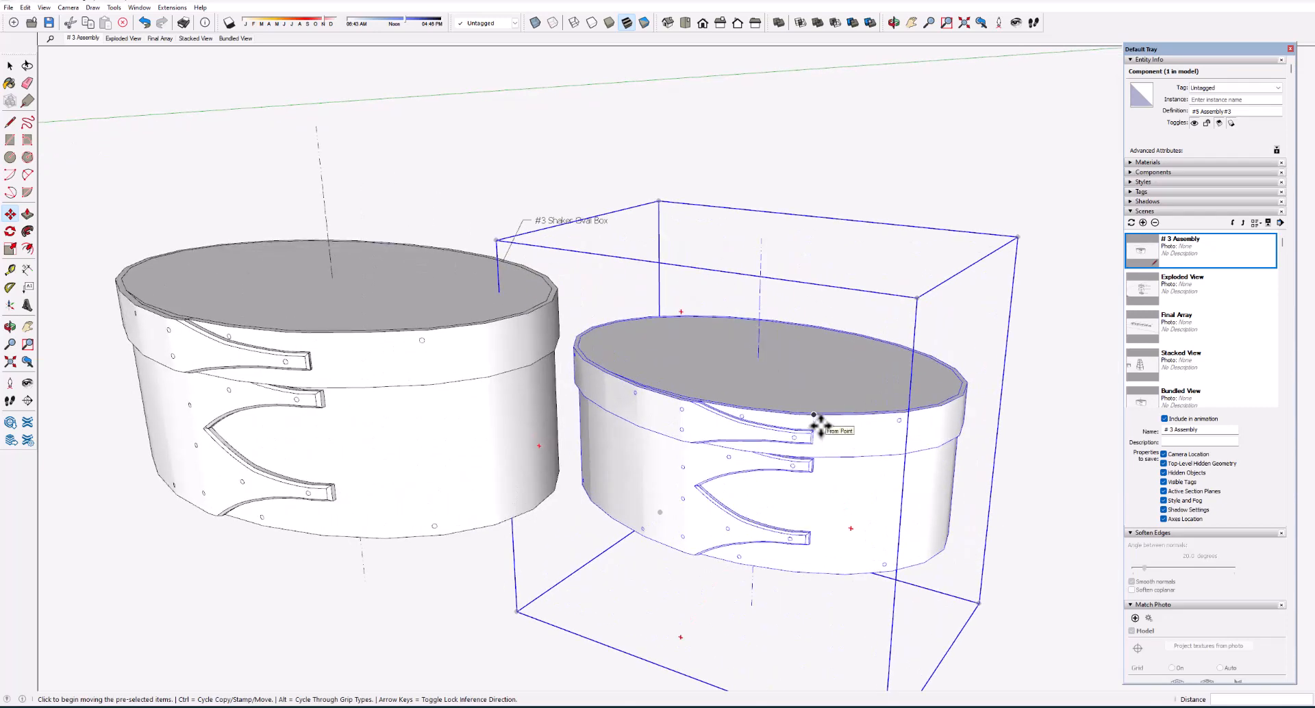
scroll(820, 423, up, 2)
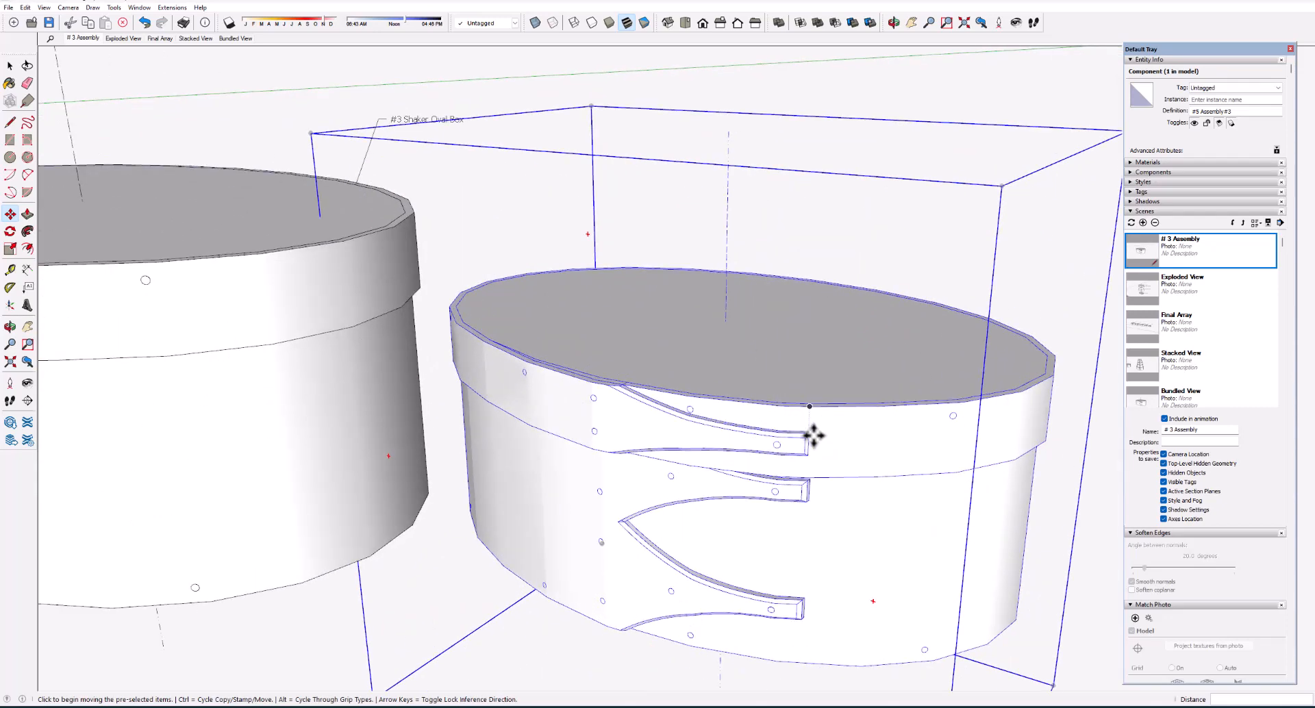
scroll(809, 445, up, 1)
middle_drag(804, 420, 785, 464)
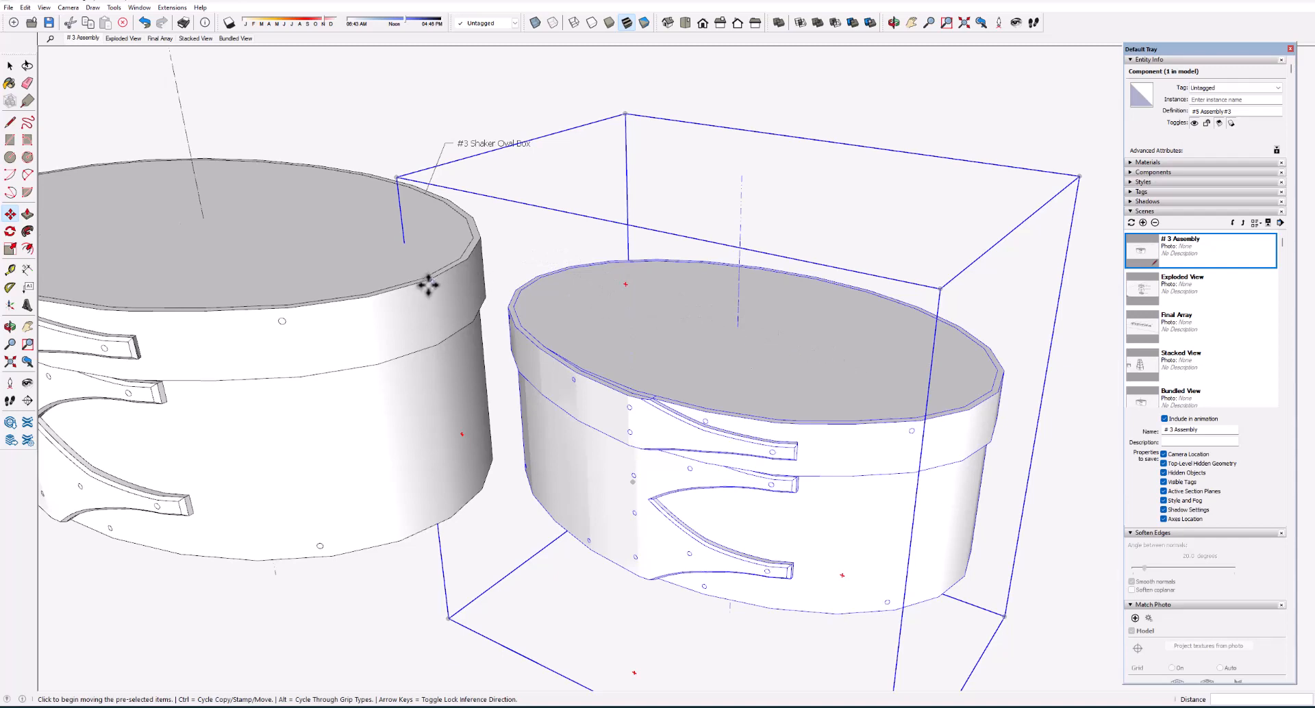
scroll(794, 373, down, 1)
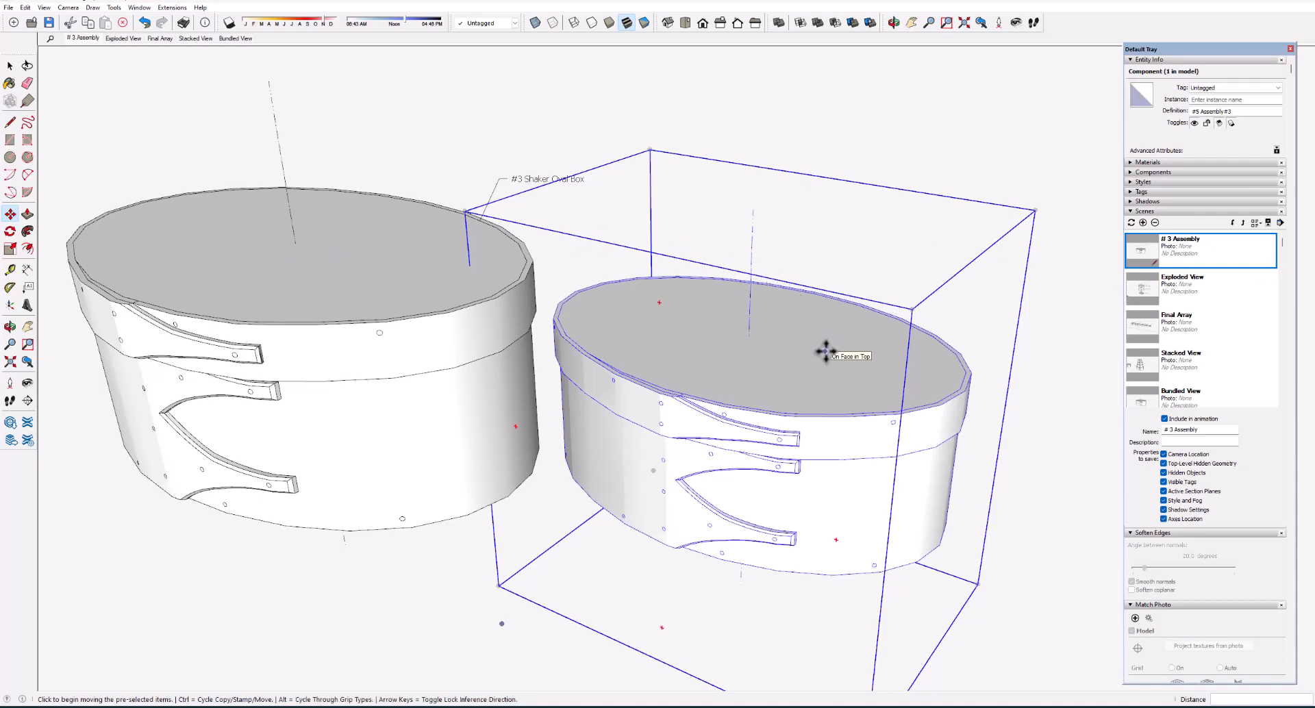
scroll(806, 440, up, 3)
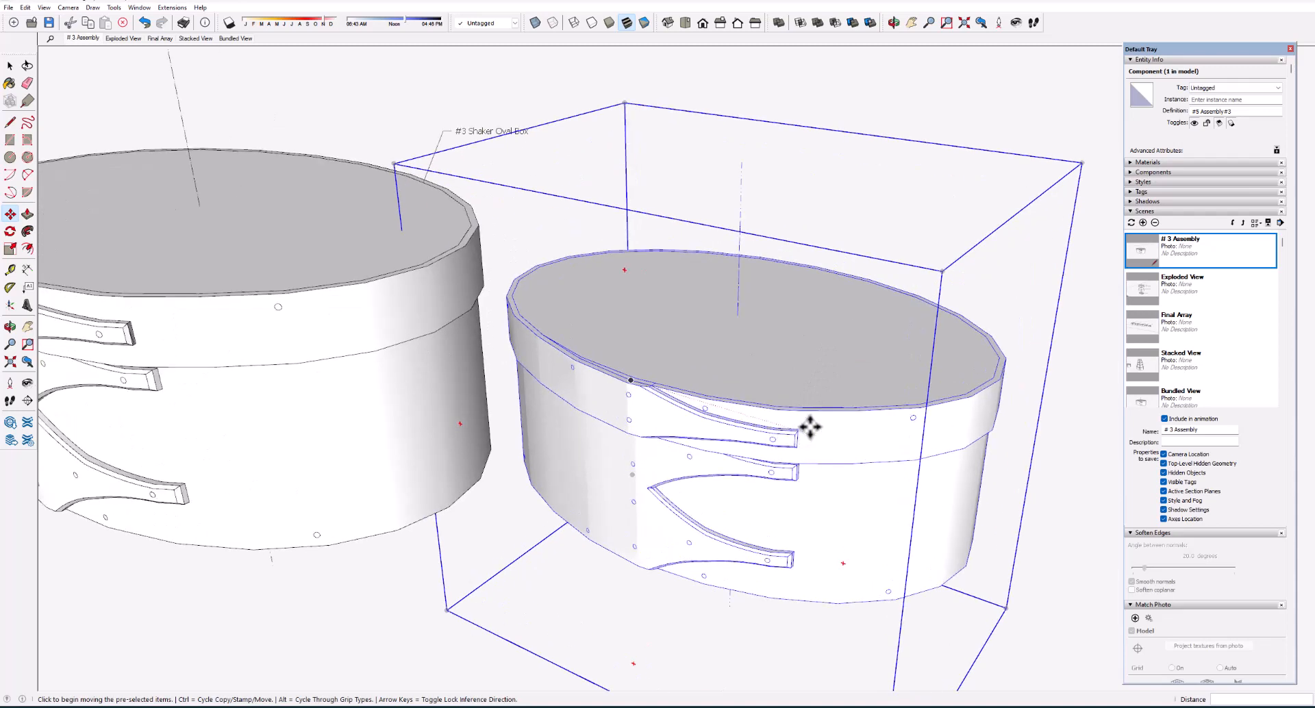
- Open the scaled-down box component for editing
right_click(1083, 349)
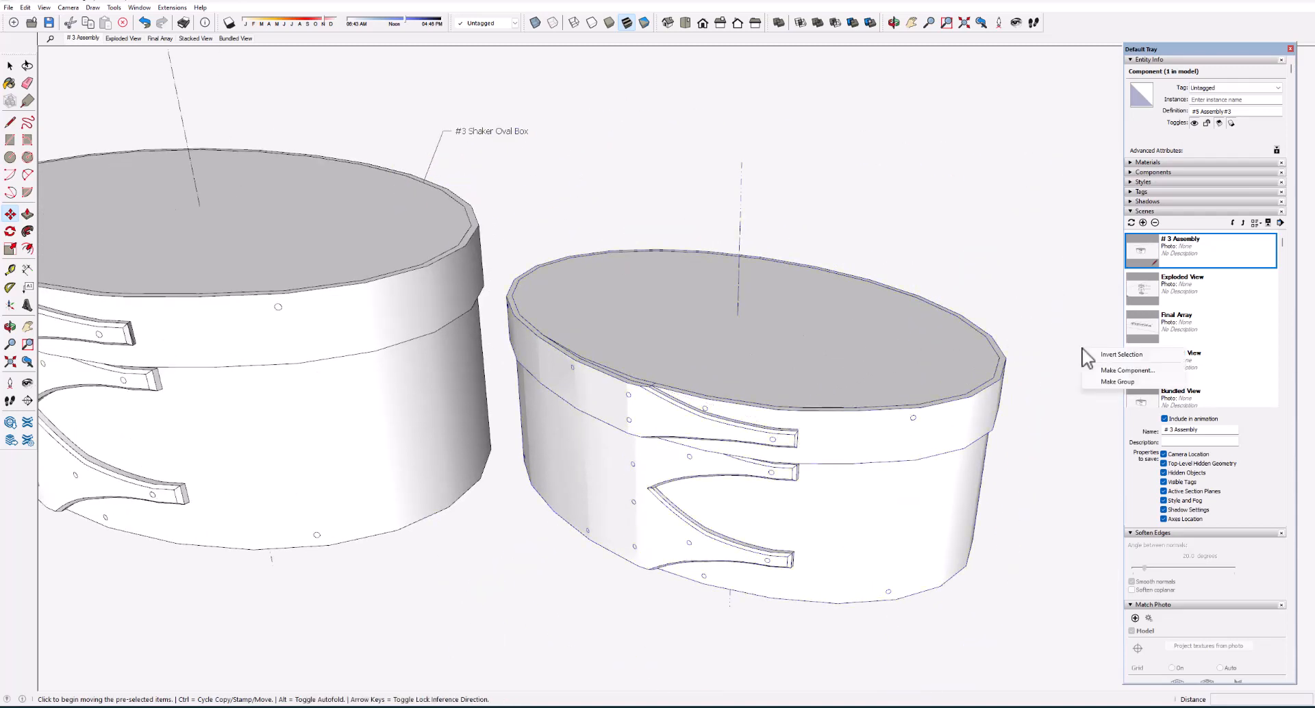
click(952, 369)
right_click(943, 358)
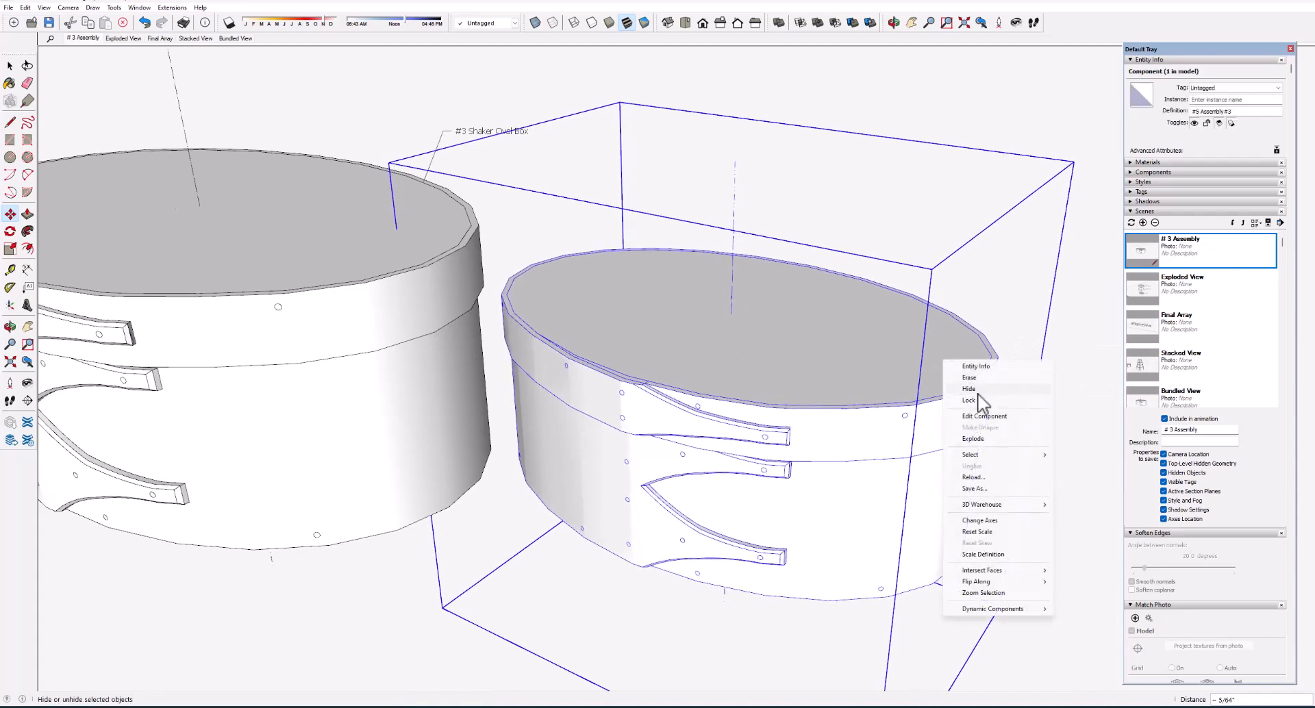
click(985, 416)
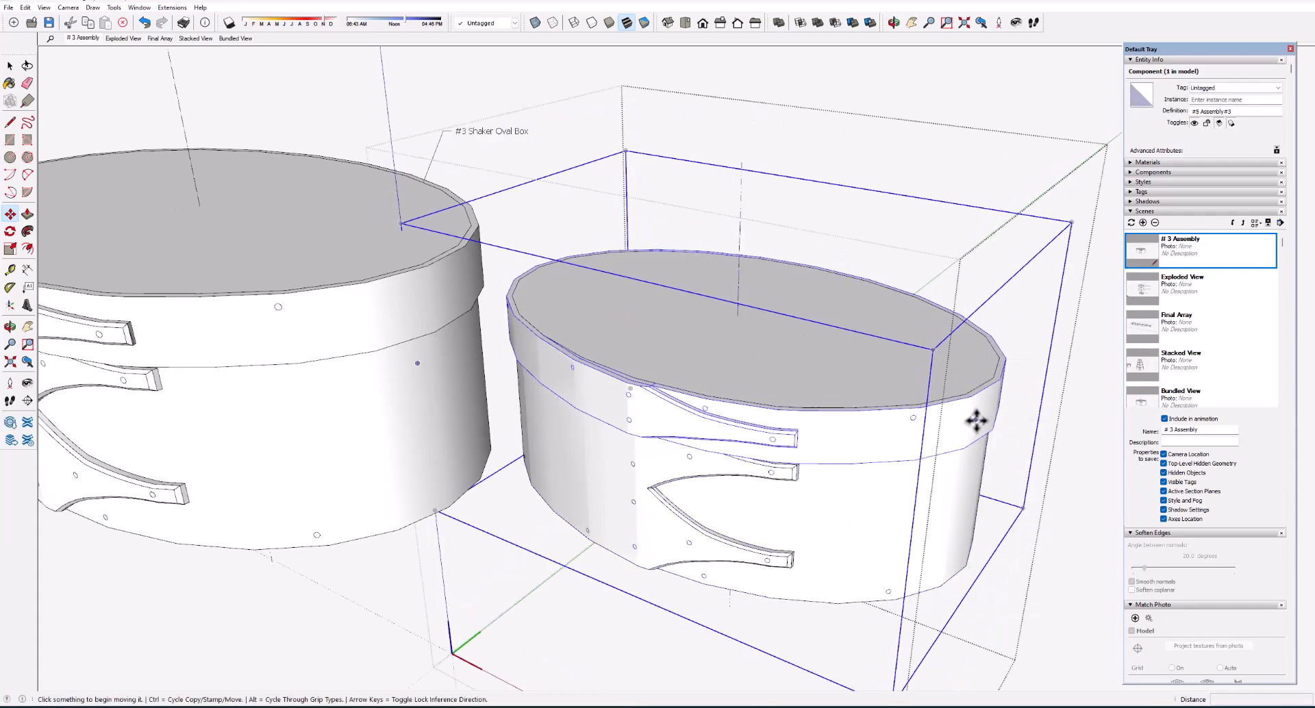
- Select the oval top panel of the scaled-down box and lift it about 1 1/4 inches out of its band
click(883, 379)
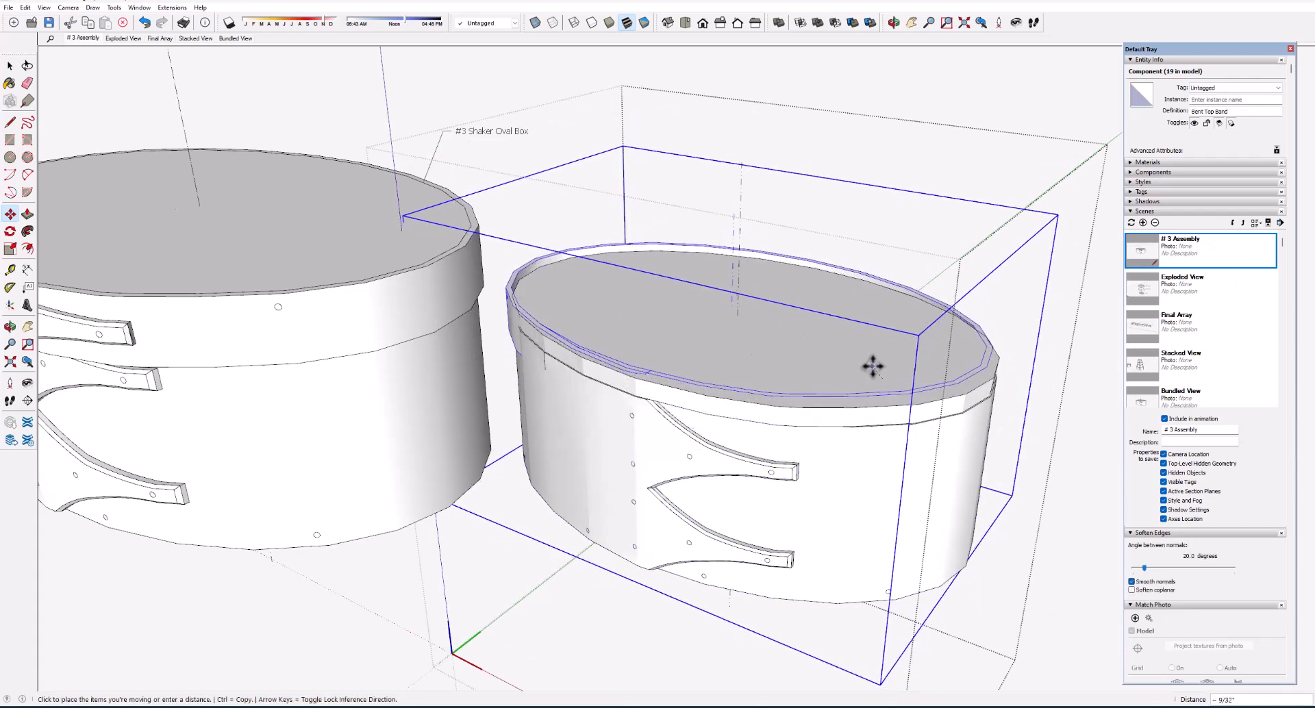
click(872, 364)
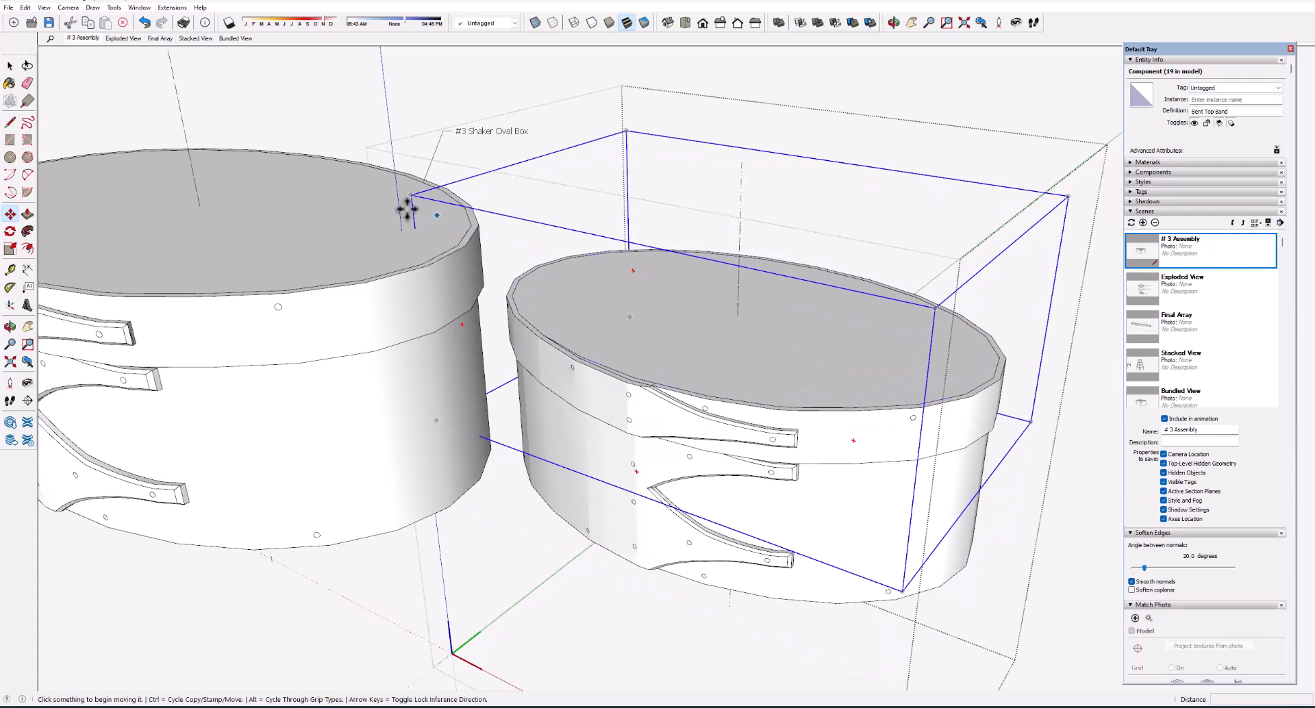
click(10, 65)
click(616, 285)
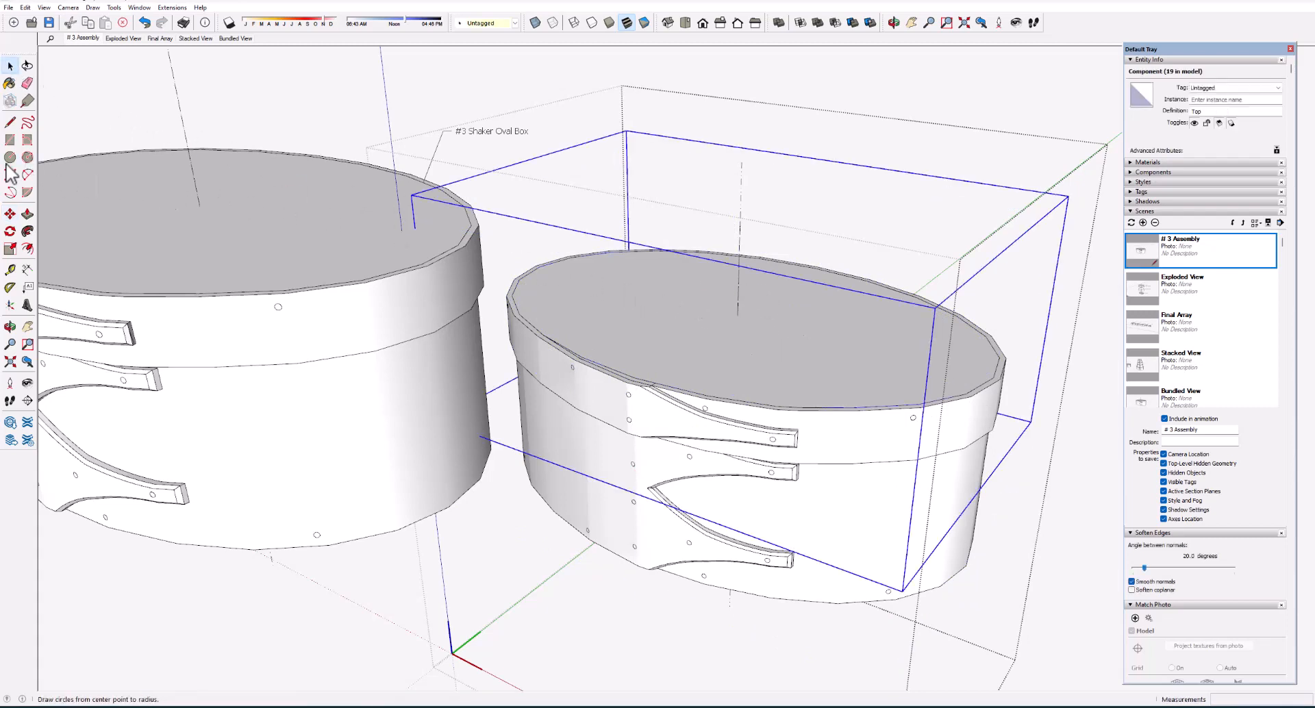
click(11, 215)
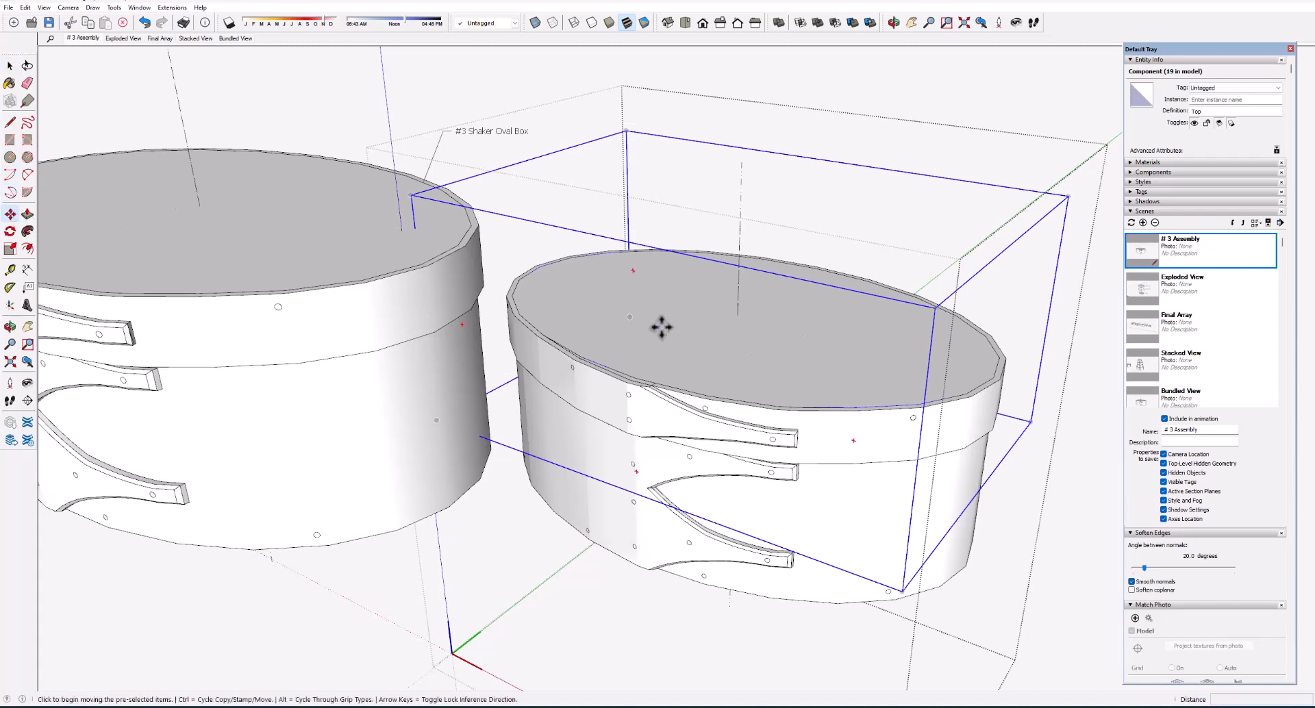
click(657, 327)
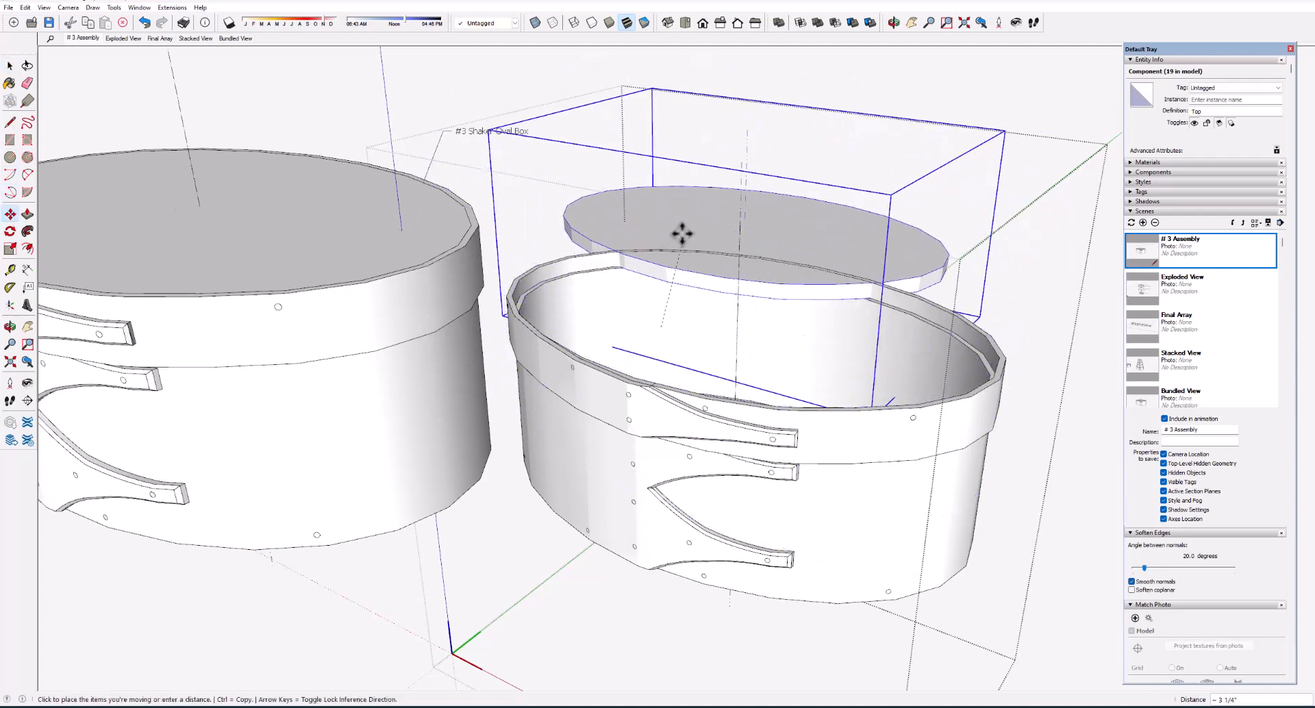
click(661, 217)
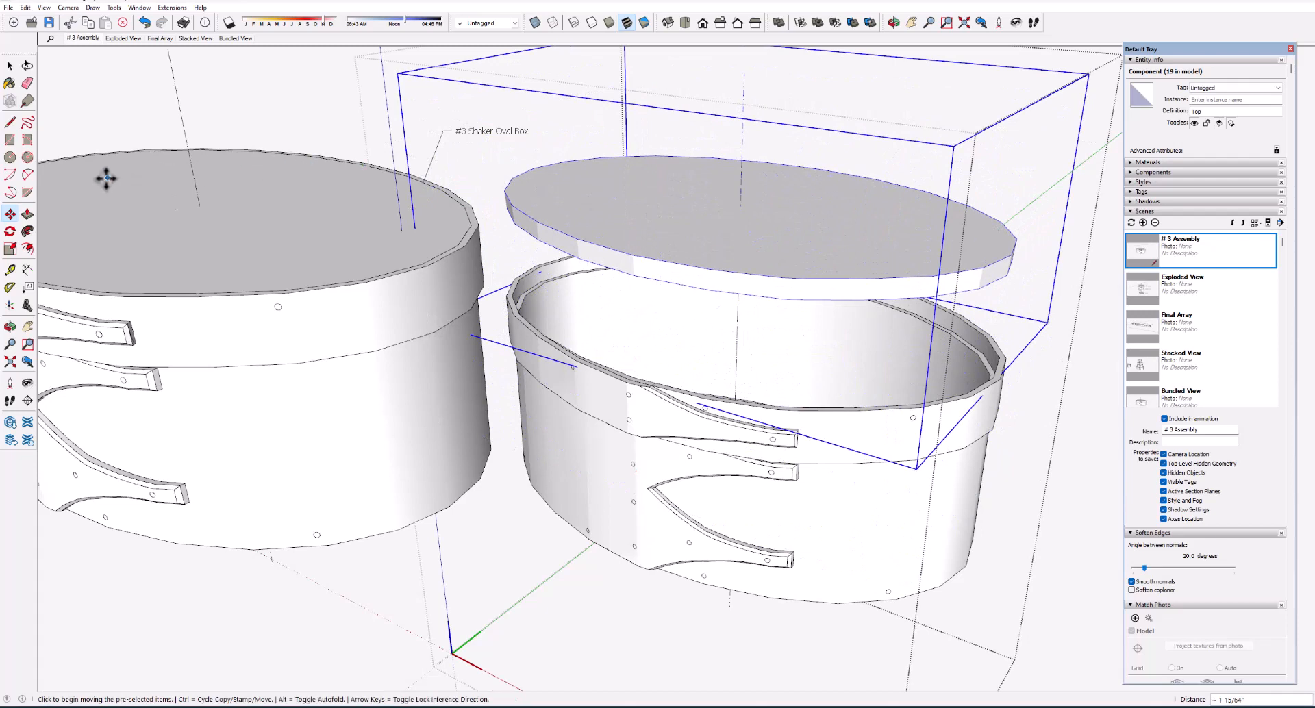
- Measure the thickness of the lifted oval top at its edge with the Tape Measure tool
click(10, 270)
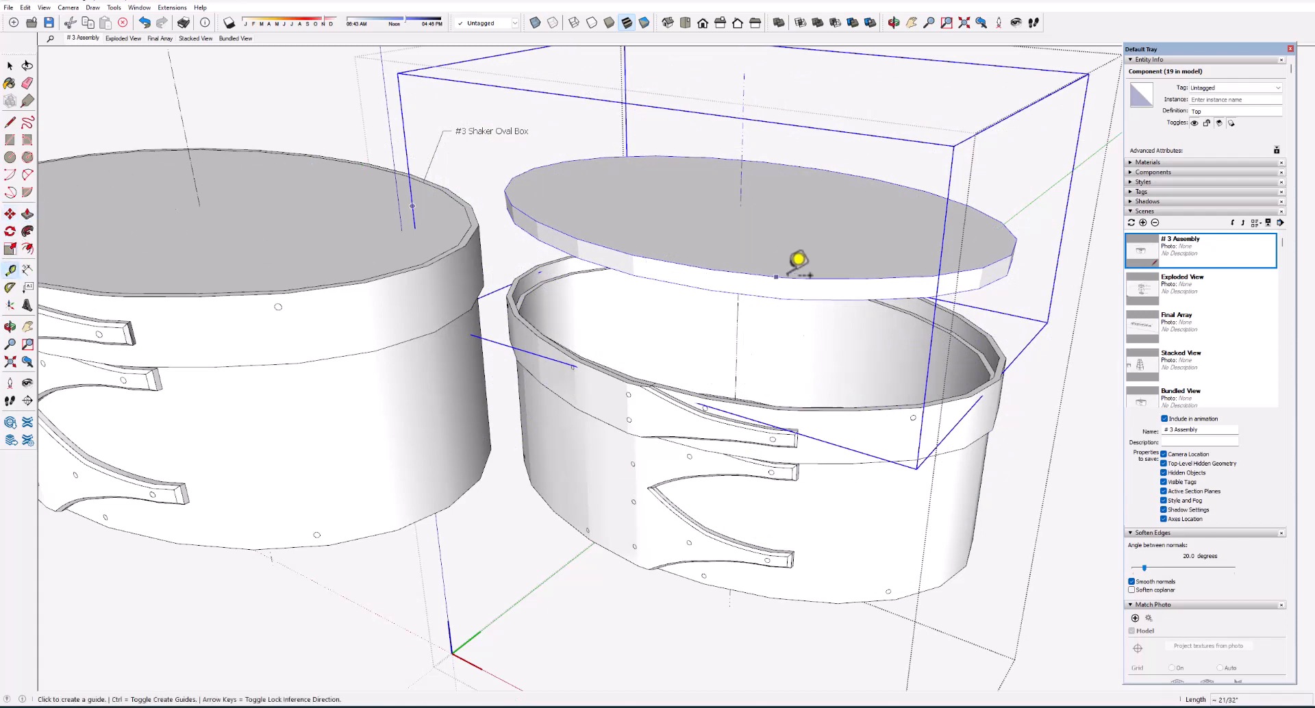
click(991, 267)
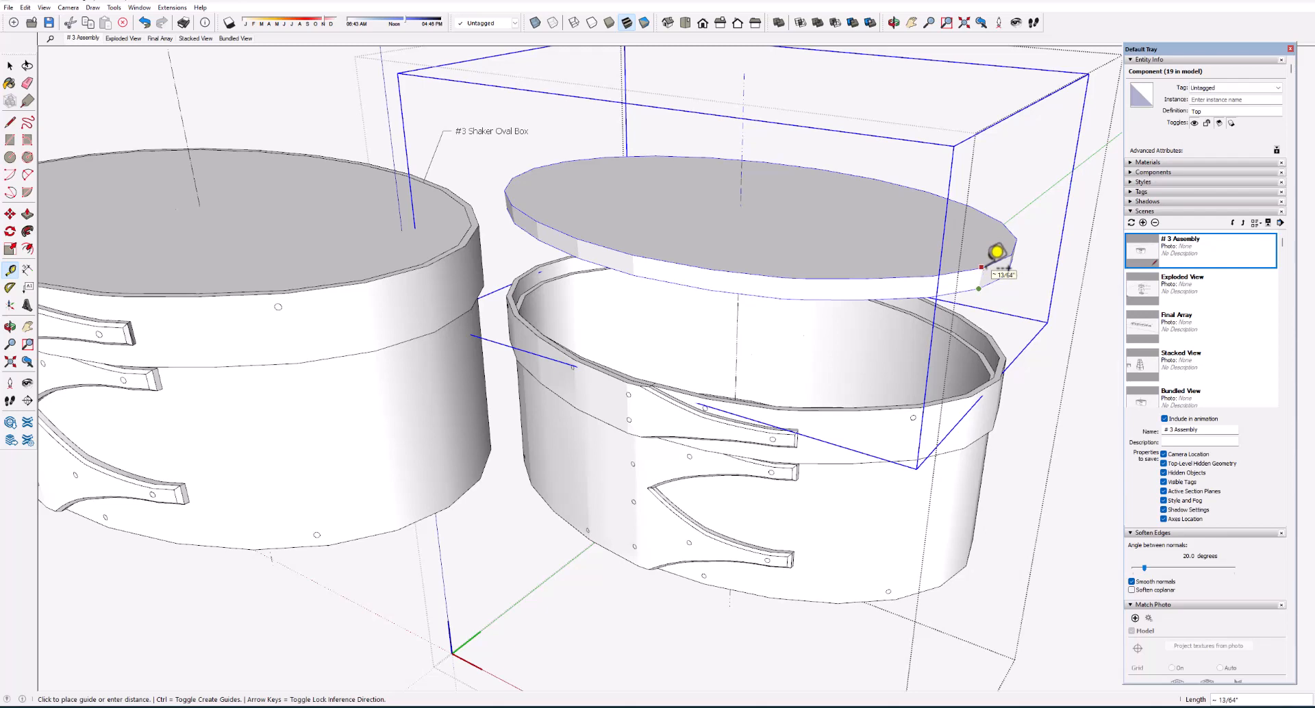
click(996, 252)
scroll(1008, 274, up, 1)
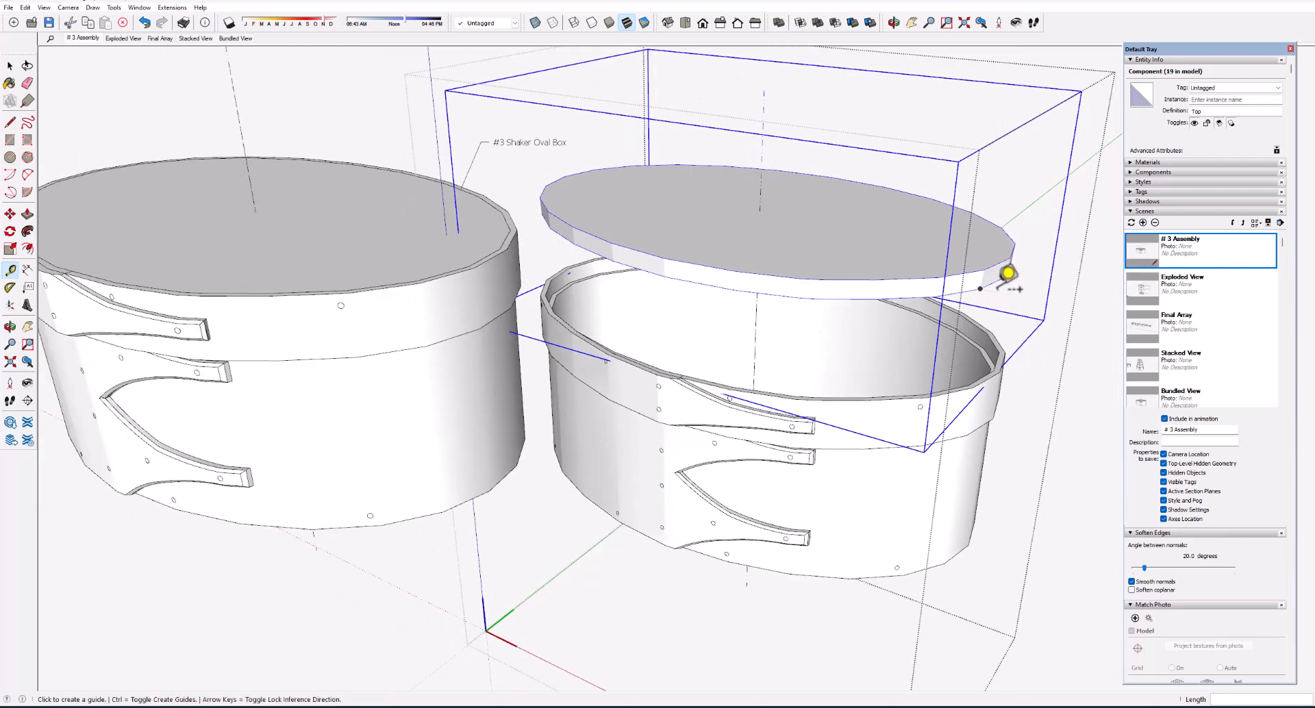
scroll(1000, 274, down, 2)
scroll(925, 363, down, 1)
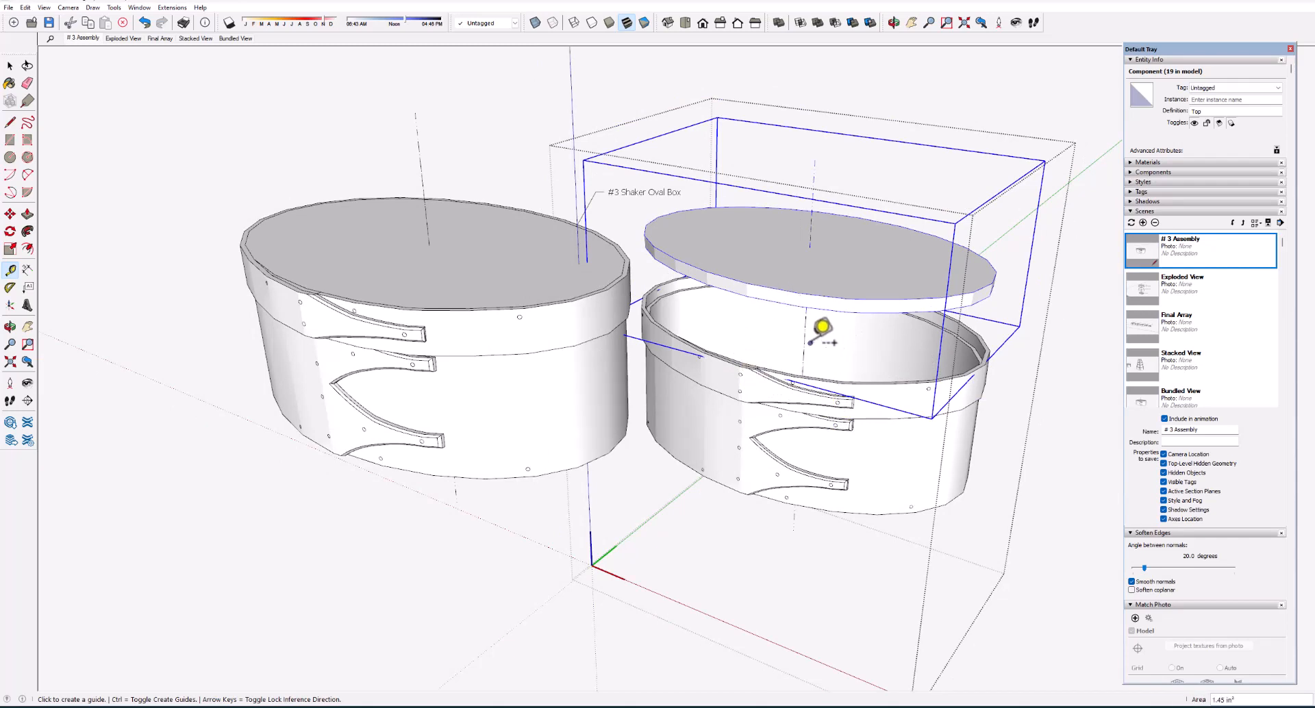
- Close the scaled-down box component to finish editing it and view both boxes together
right_click(755, 74)
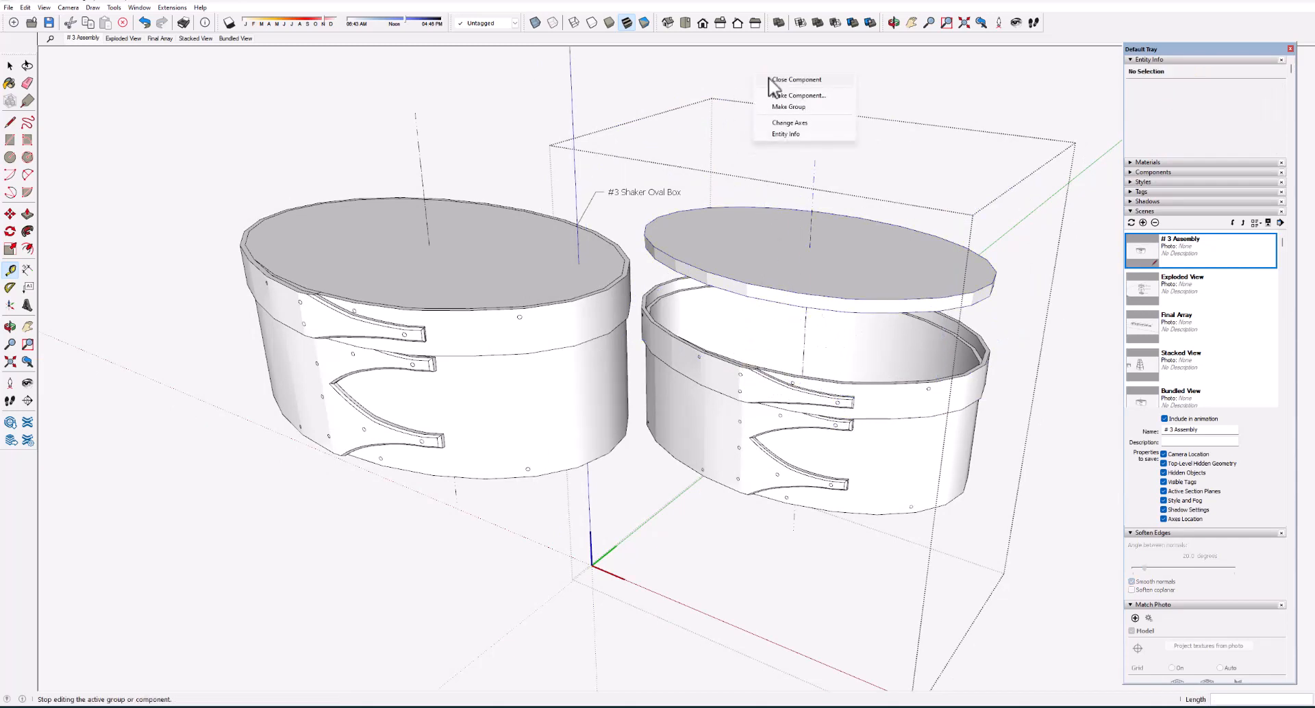
click(781, 79)
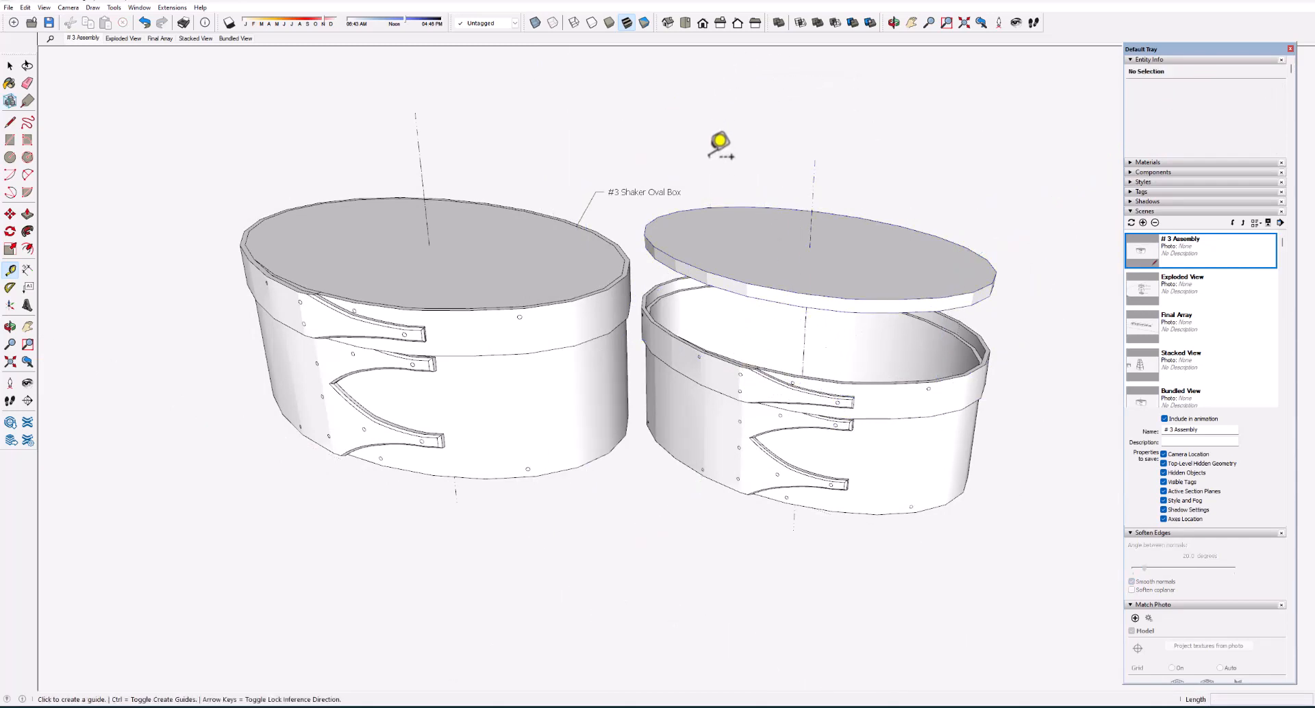
scroll(854, 392, down, 2)
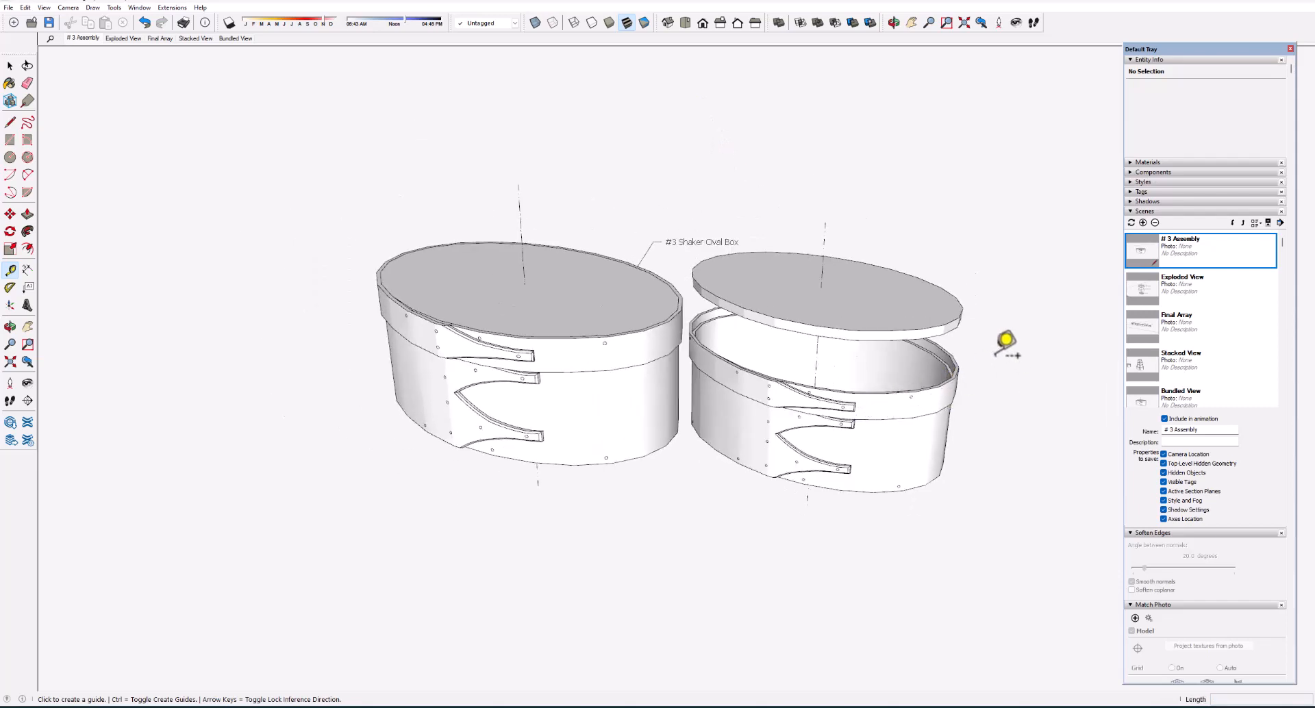
scroll(1018, 356, down, 1)
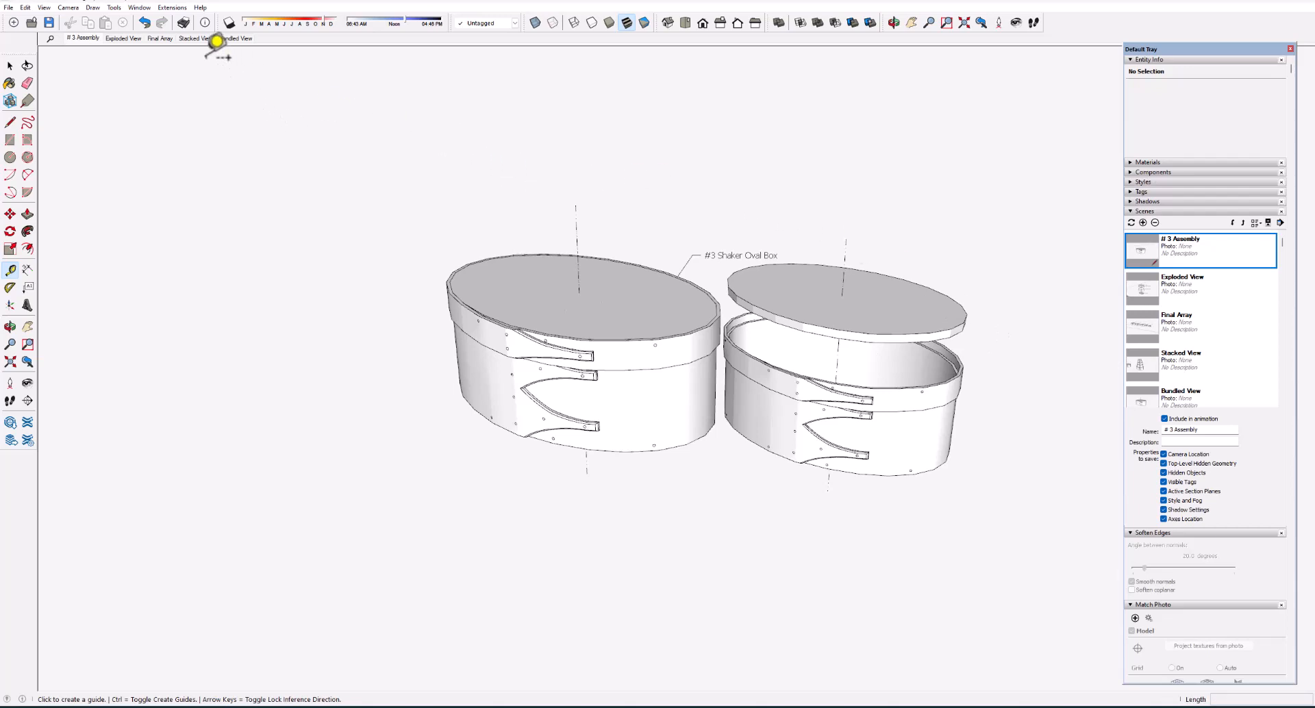
- Show the Final Array scene and look over the row of boxes from #5 down to #1
click(169, 41)
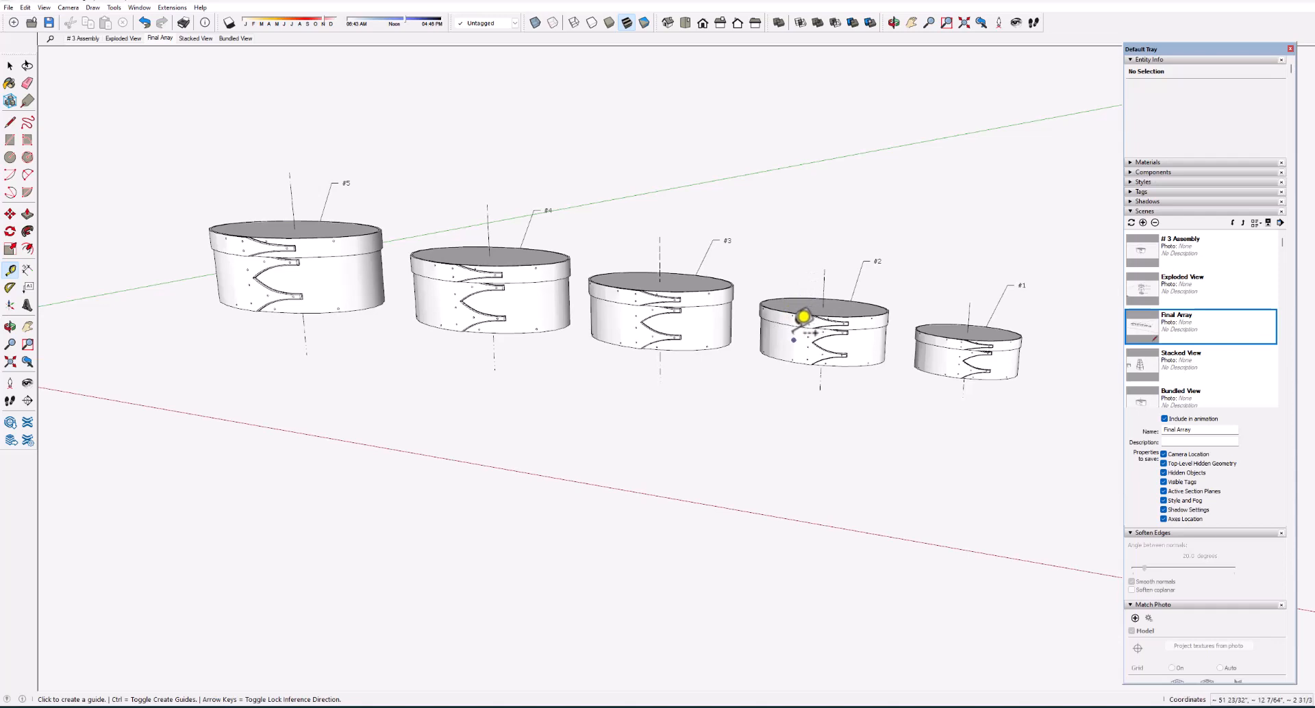
click(793, 340)
key(Escape)
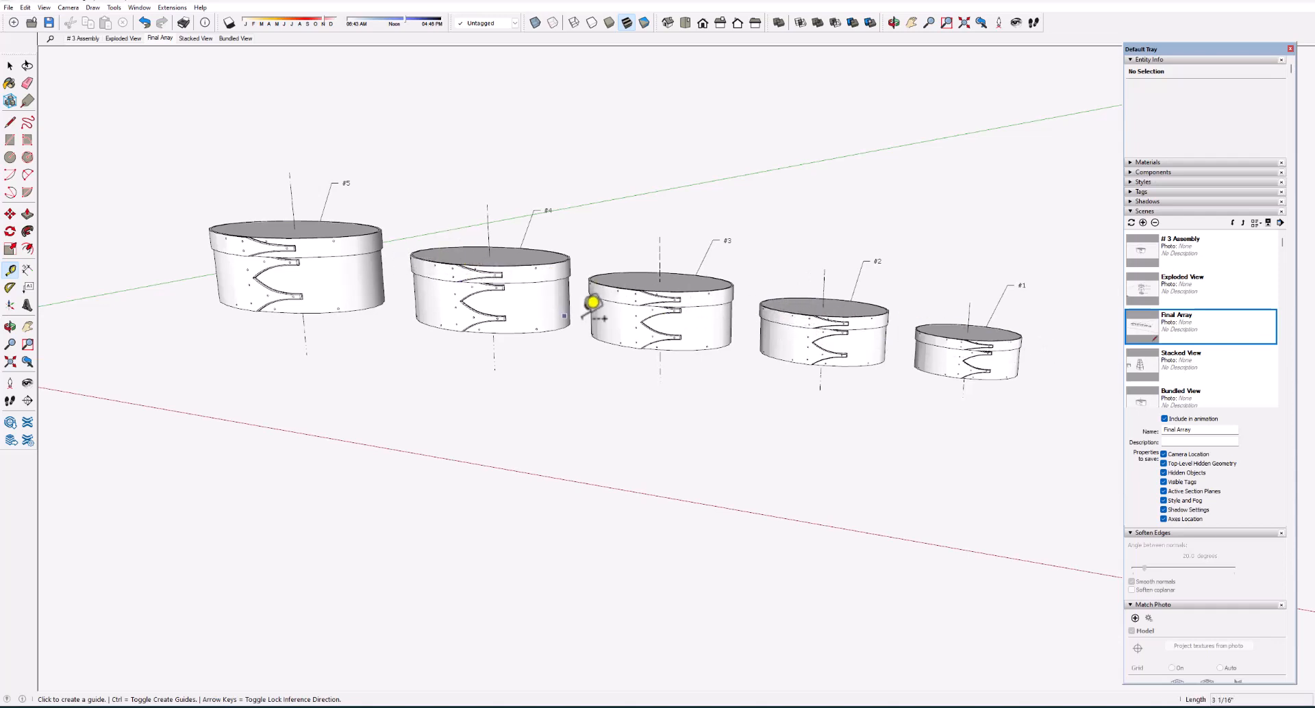
scroll(669, 308, down, 1)
scroll(668, 312, down, 1)
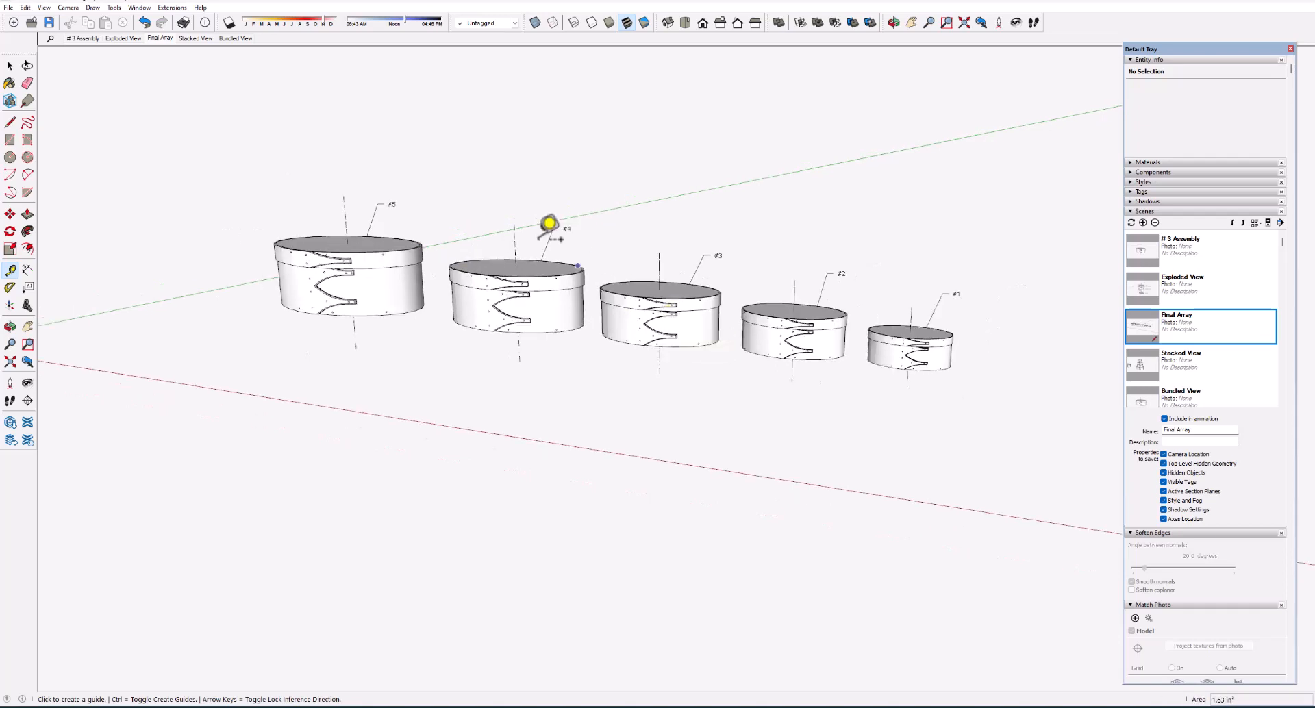
- Show the Stacked View scene and examine the tower of five oval boxes from several distances and angles
click(194, 39)
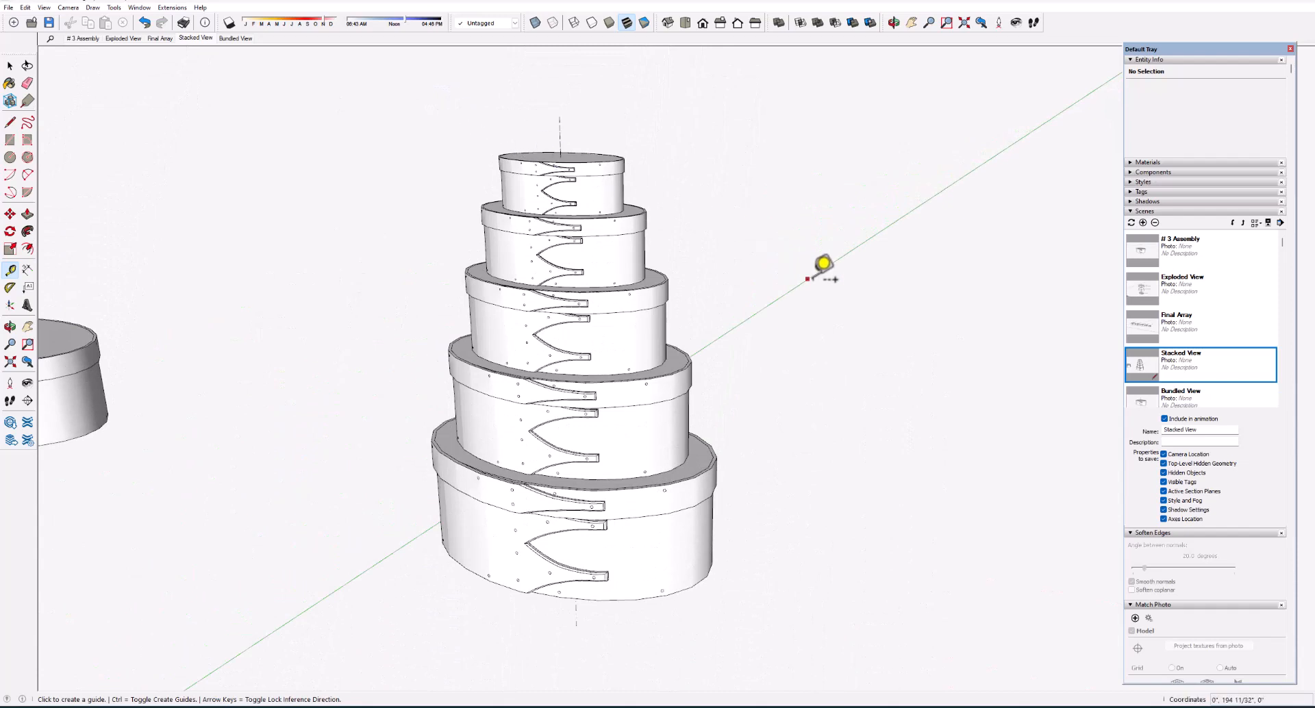
scroll(895, 291, down, 1)
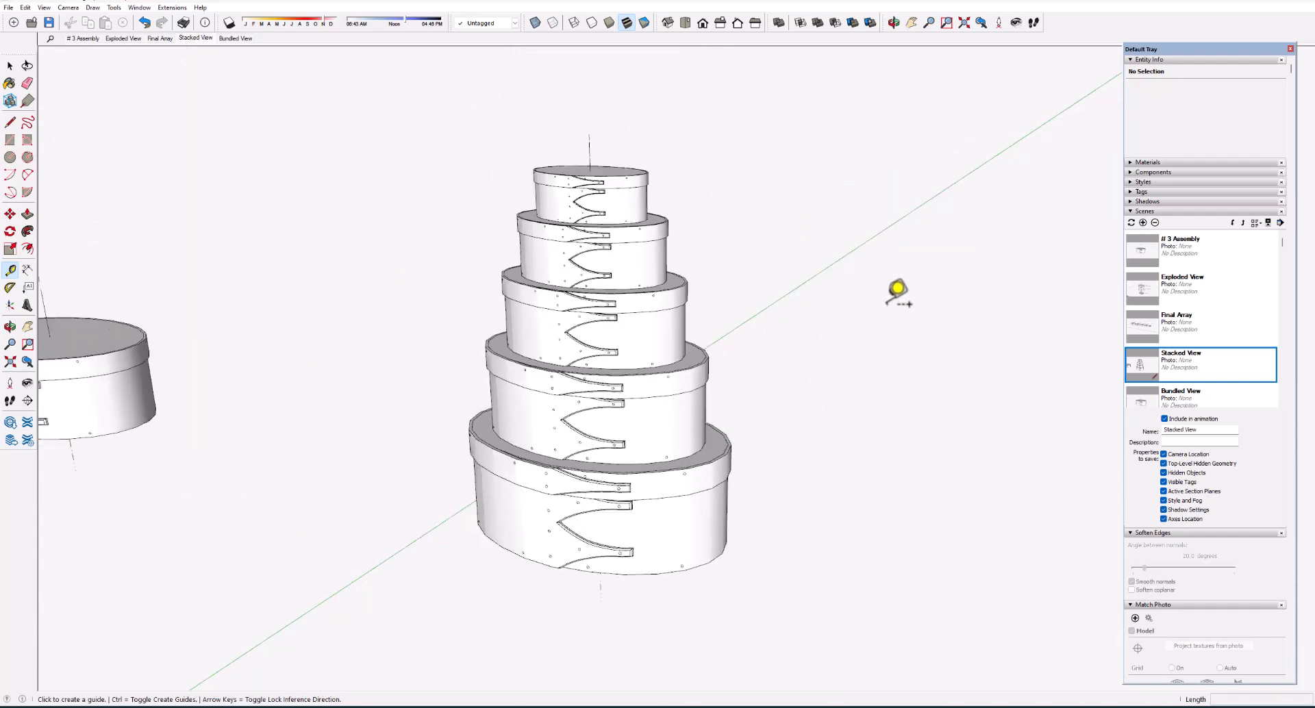
middle_drag(693, 372, 651, 406)
scroll(511, 376, up, 1)
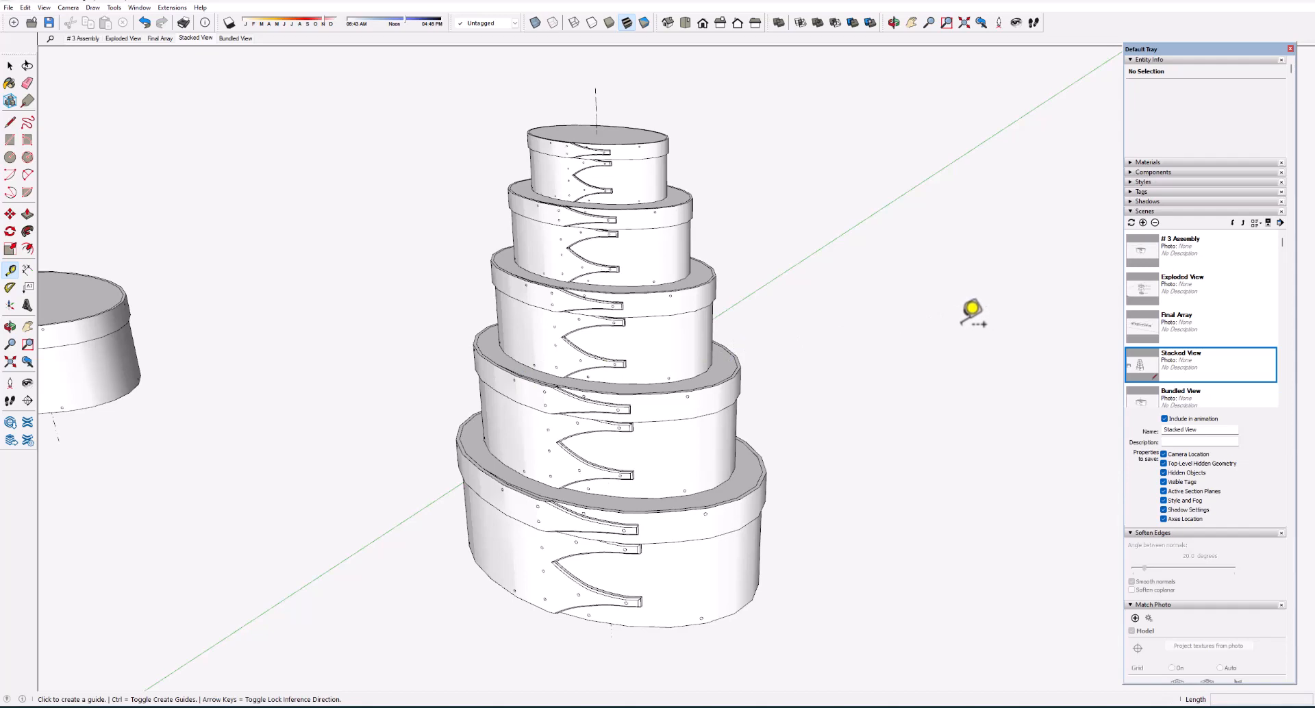
scroll(972, 309, down, 1)
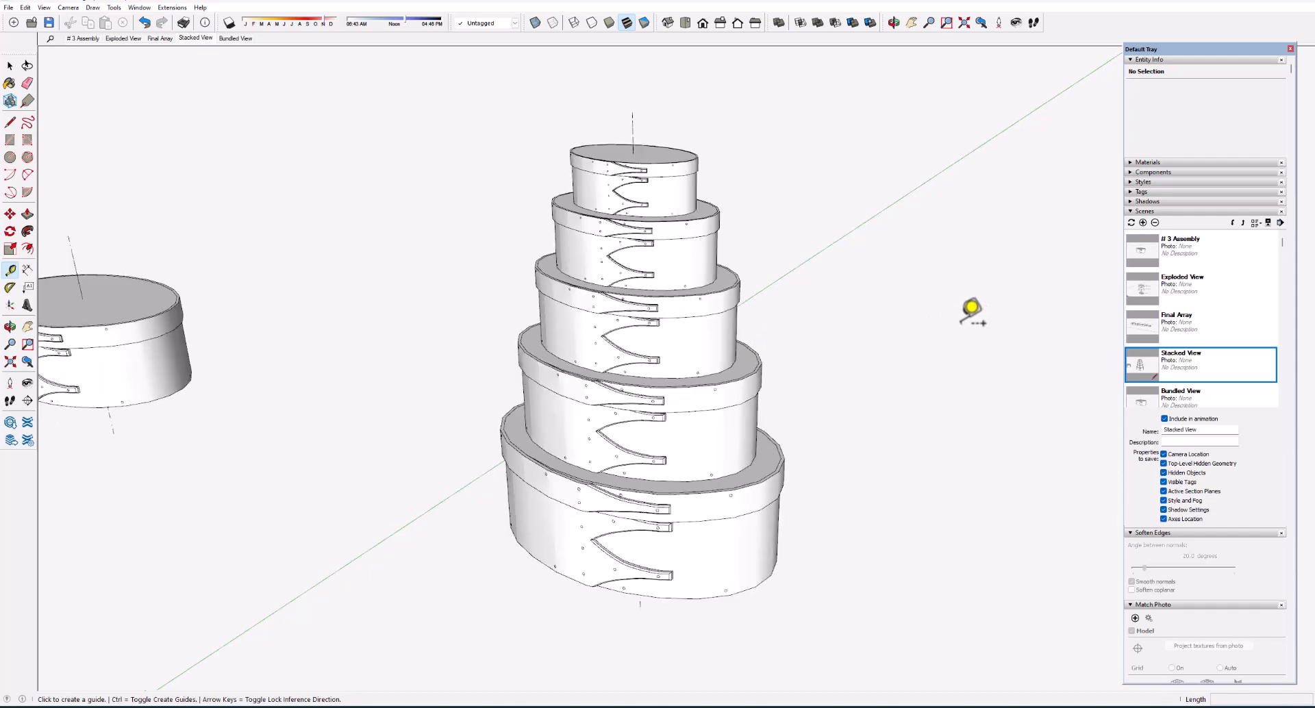
scroll(972, 310, down, 1)
scroll(973, 310, down, 3)
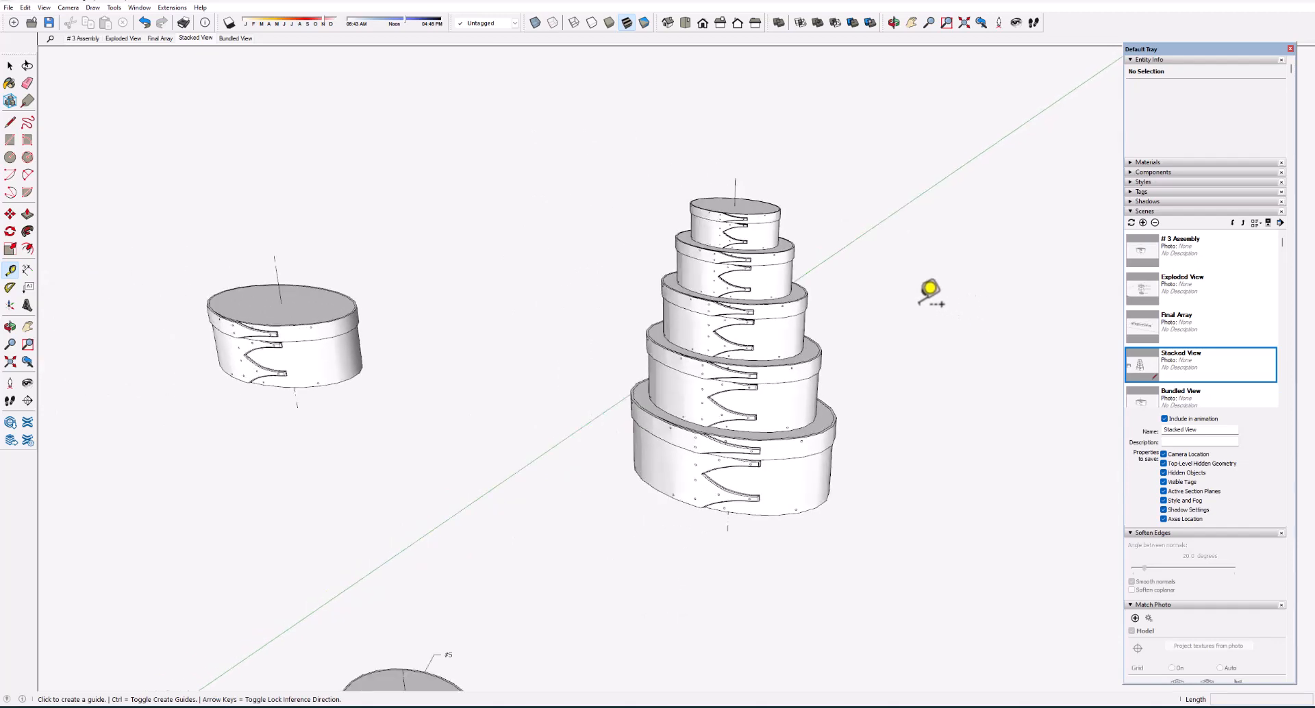
scroll(933, 288, down, 2)
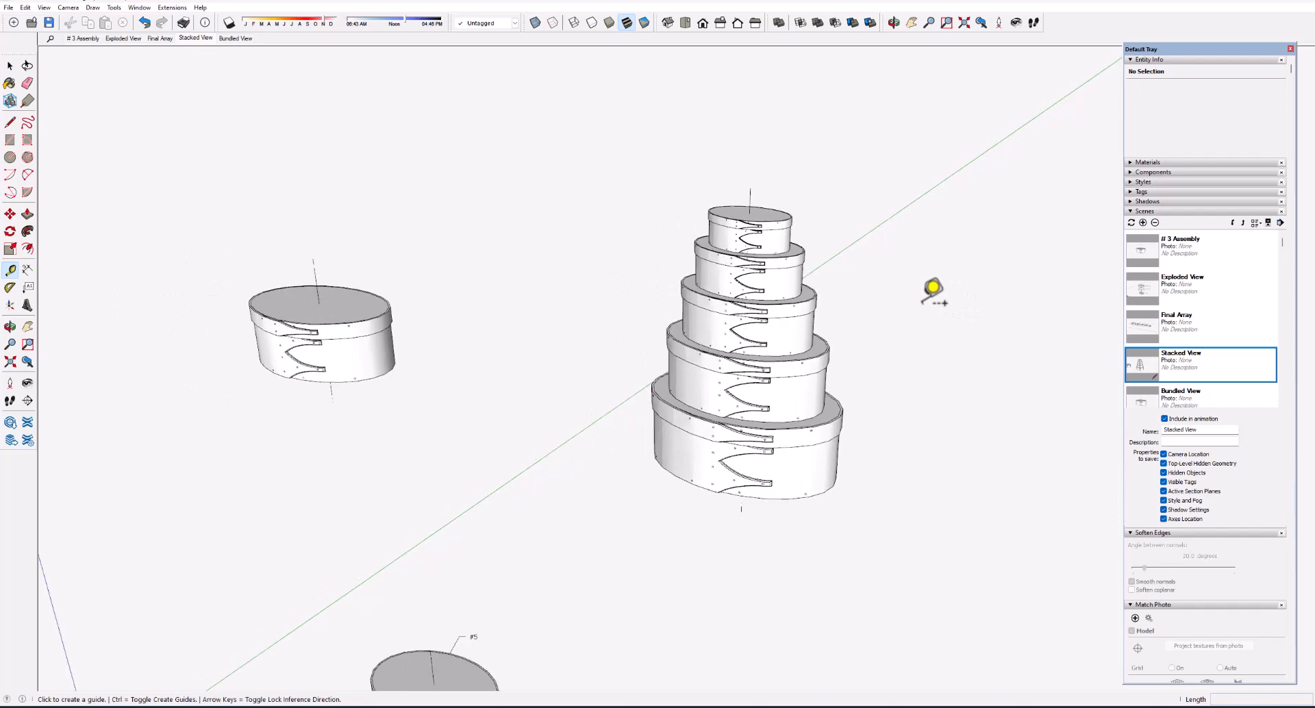
scroll(280, 301, up, 2)
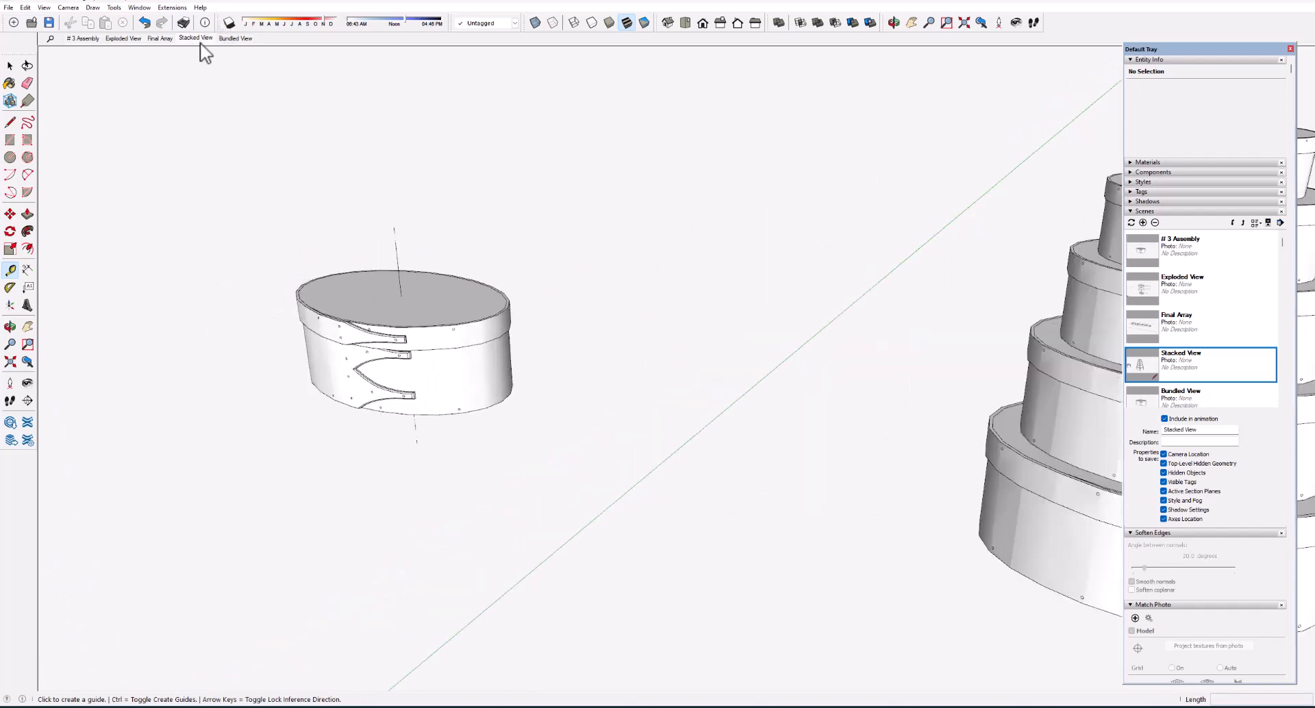
- Show the Bundled View scene and turn on X-ray display to examine the boxes nested inside the largest one from above
click(227, 39)
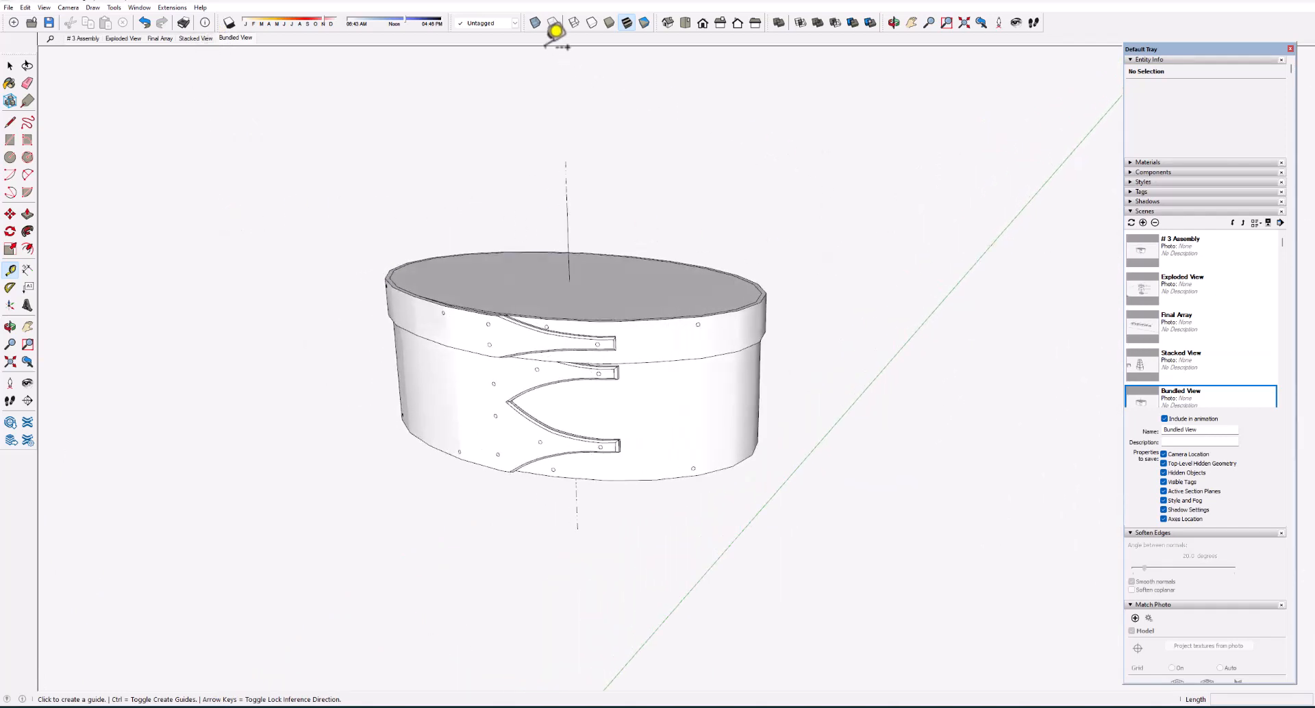
click(535, 23)
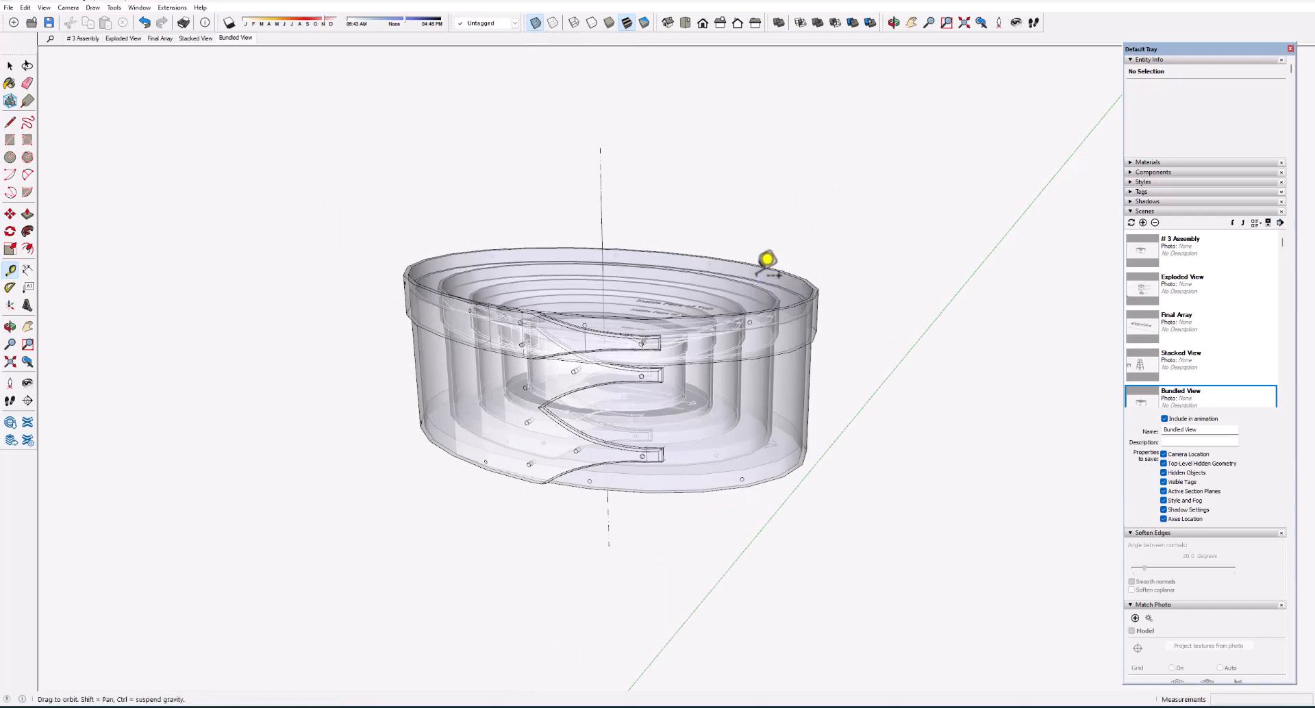
middle_drag(766, 258, 764, 368)
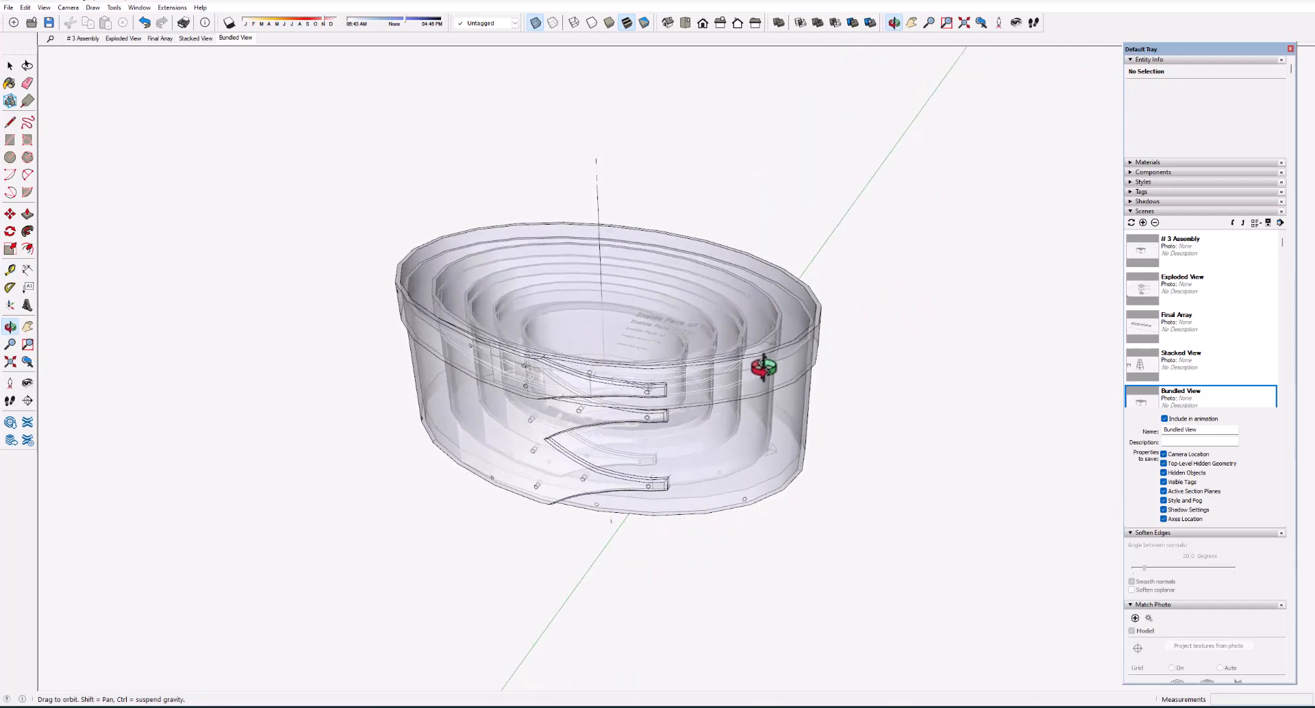
key(t)
scroll(611, 256, down, 3)
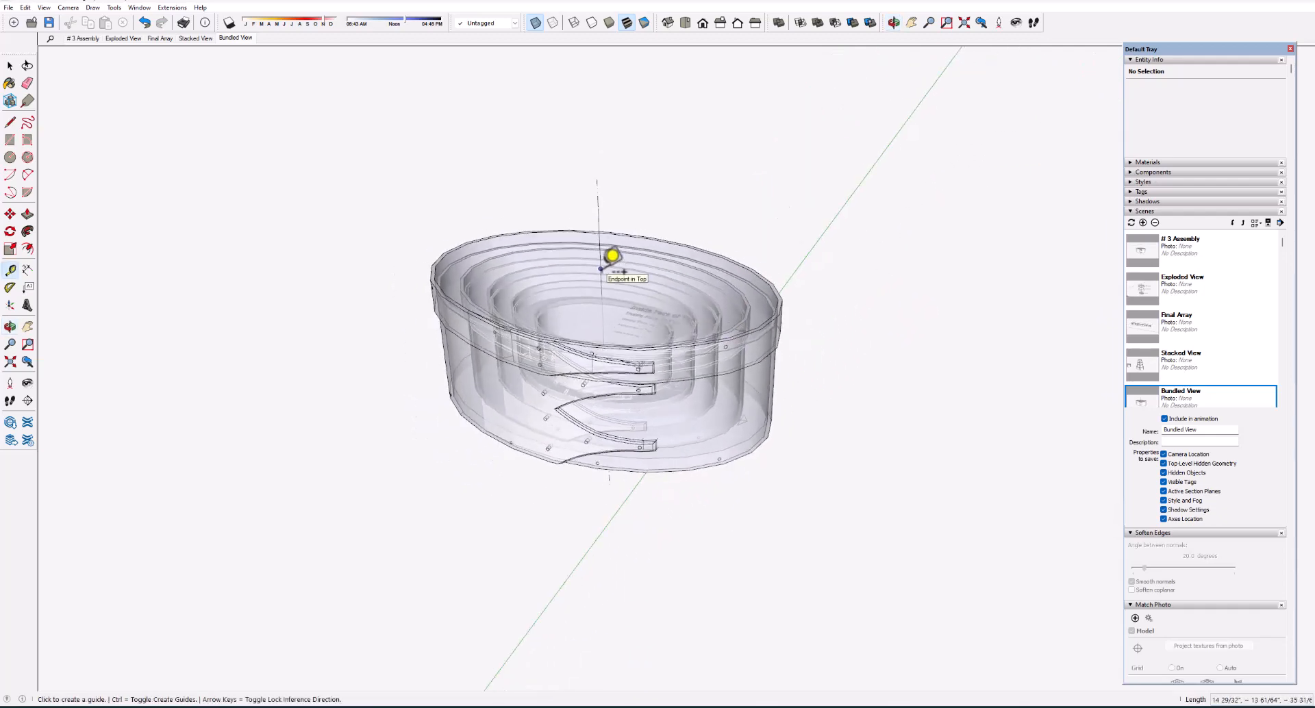